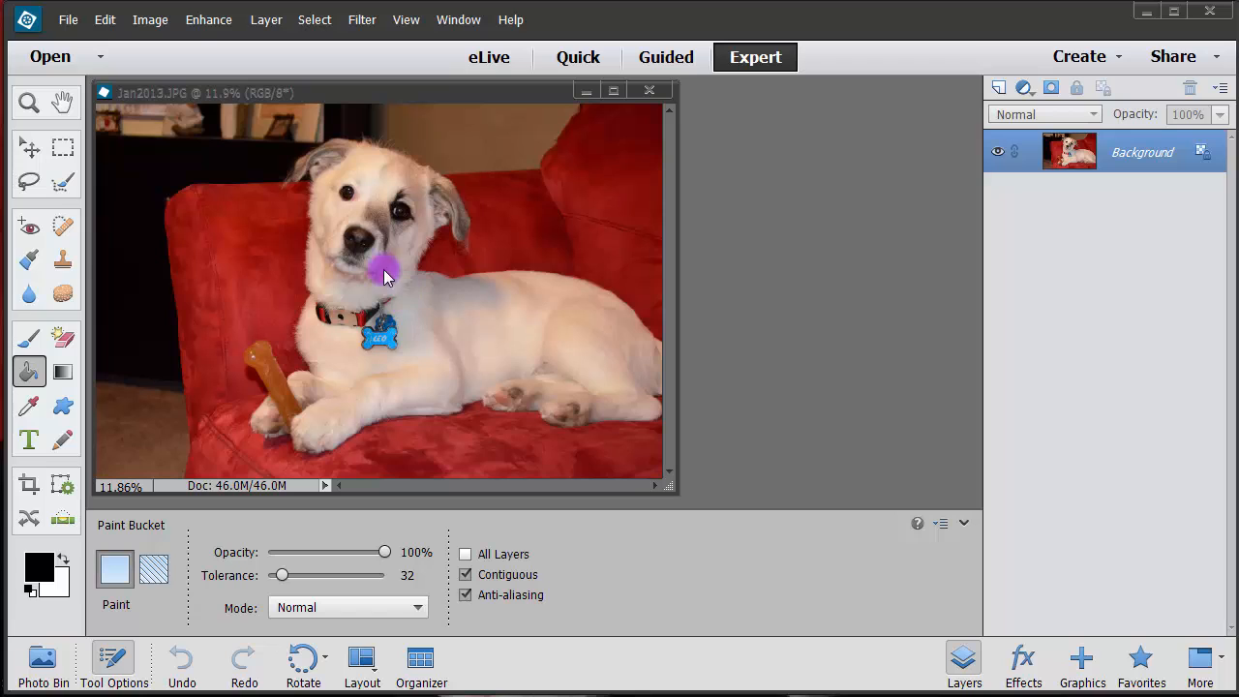
# Step: Open the General preferences and review the available options
pyautogui.click(104, 19)
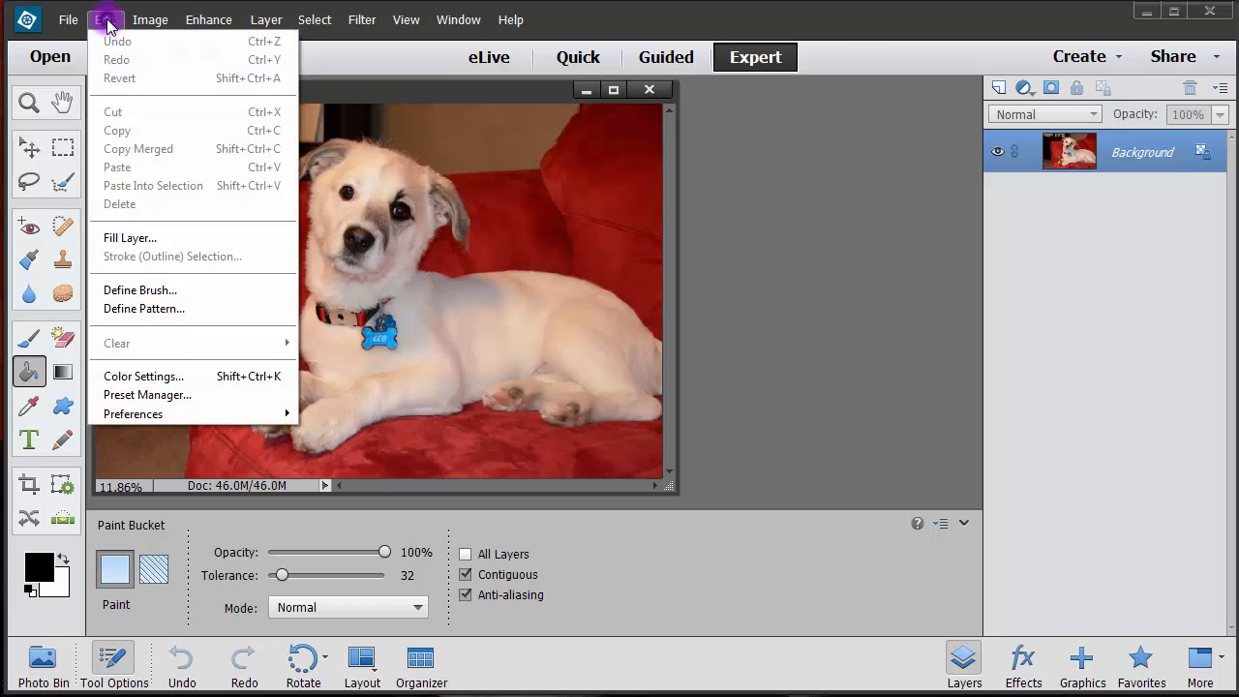
pyautogui.moveTo(118, 414)
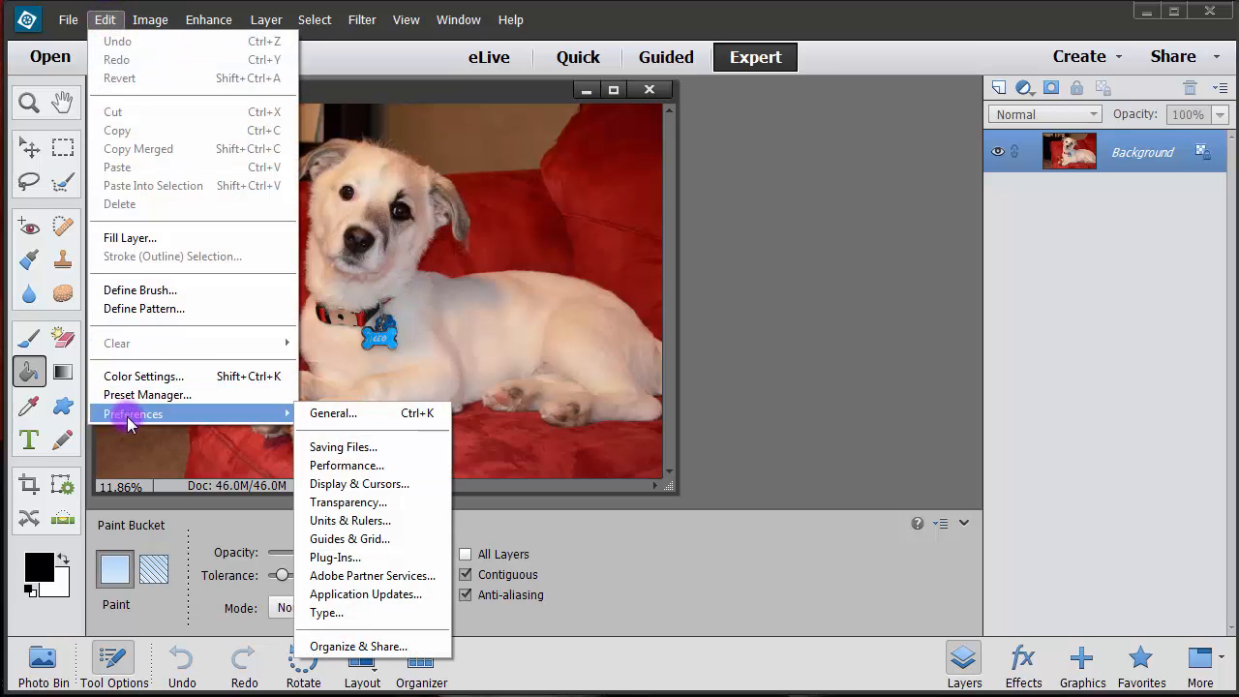
pyautogui.click(335, 416)
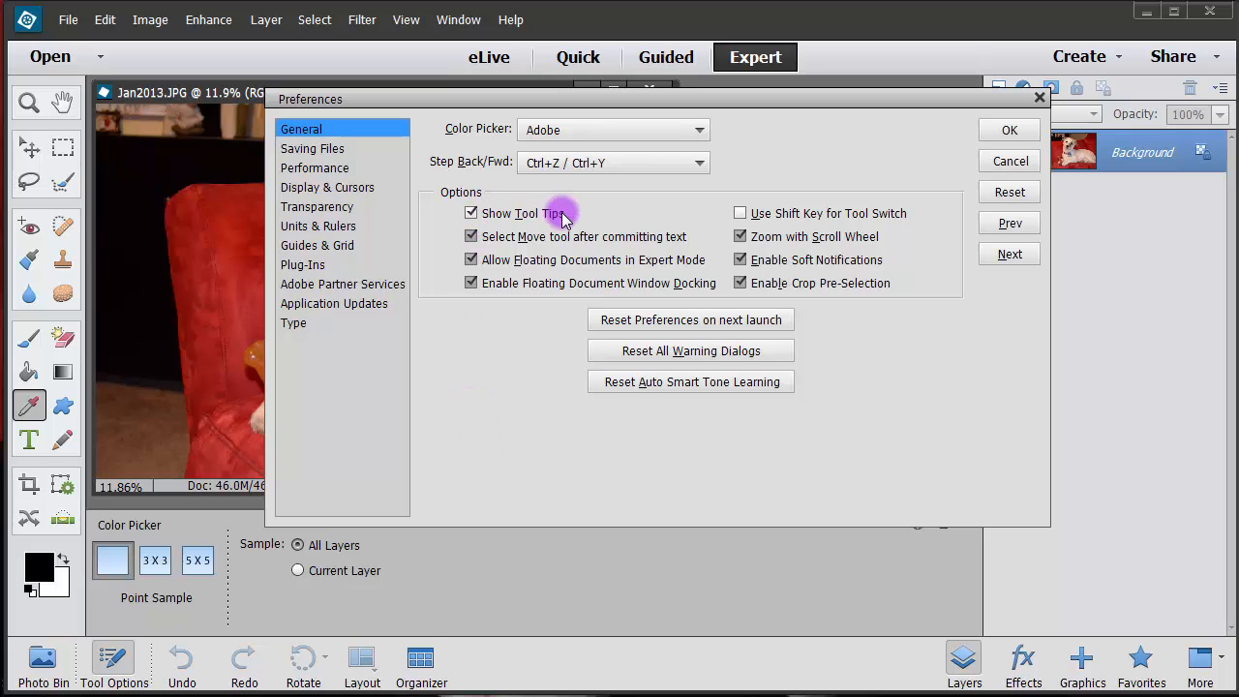
pyautogui.moveTo(562, 219)
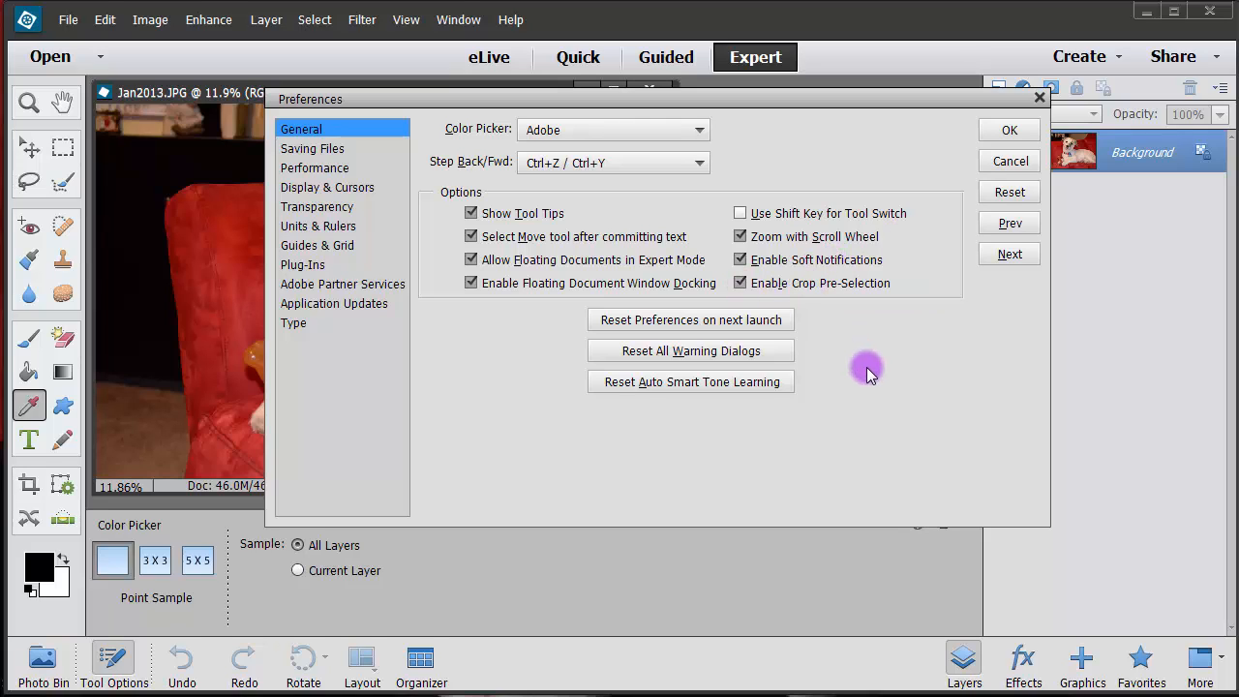
# Step: Review the Saving Files preferences and the History States setting in the Performance preferences
pyautogui.click(310, 152)
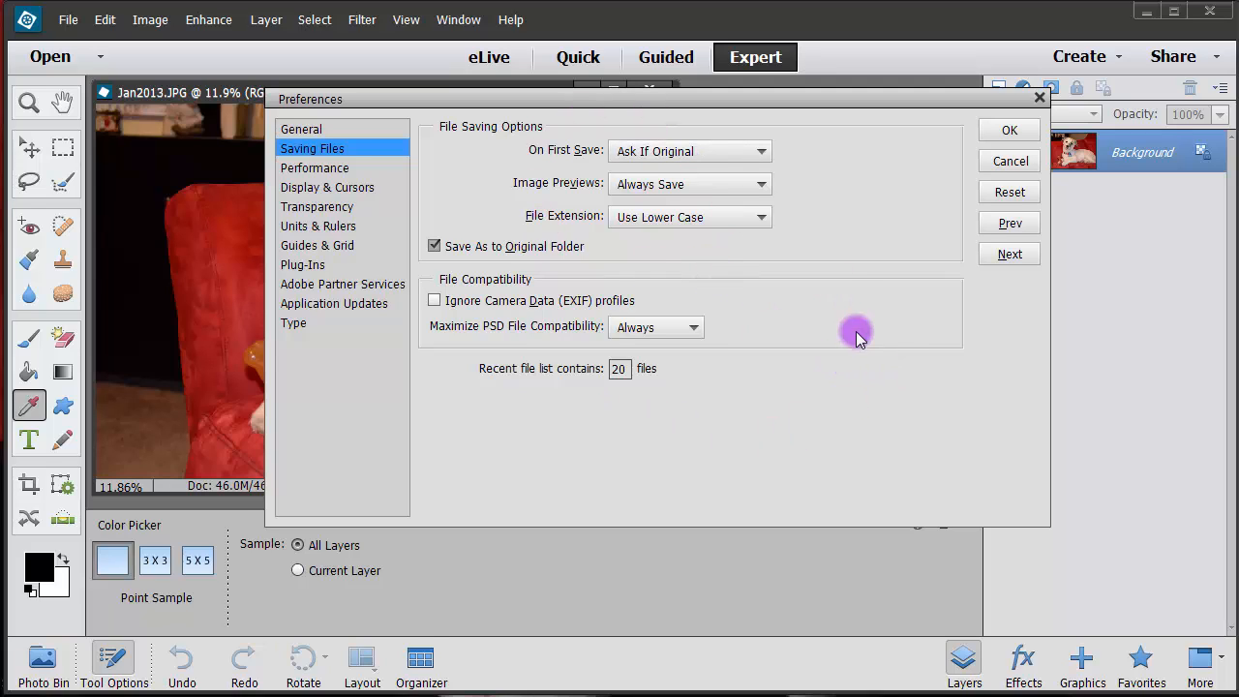
pyautogui.click(312, 168)
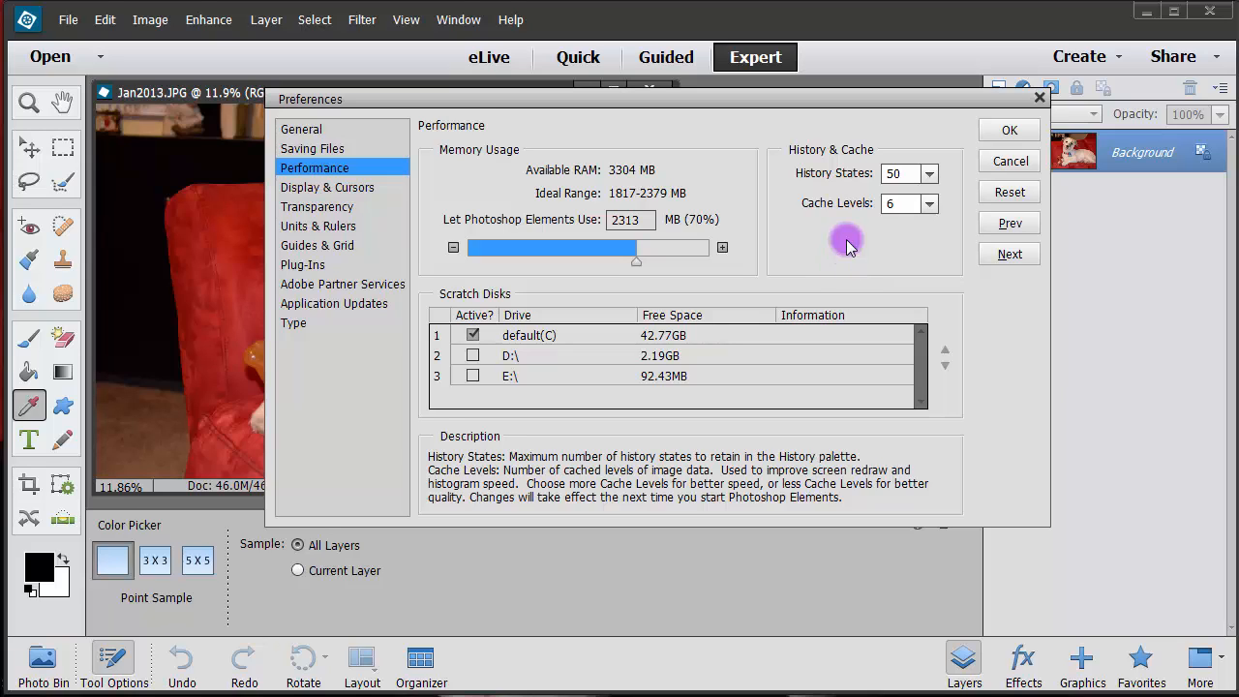
pyautogui.click(929, 173)
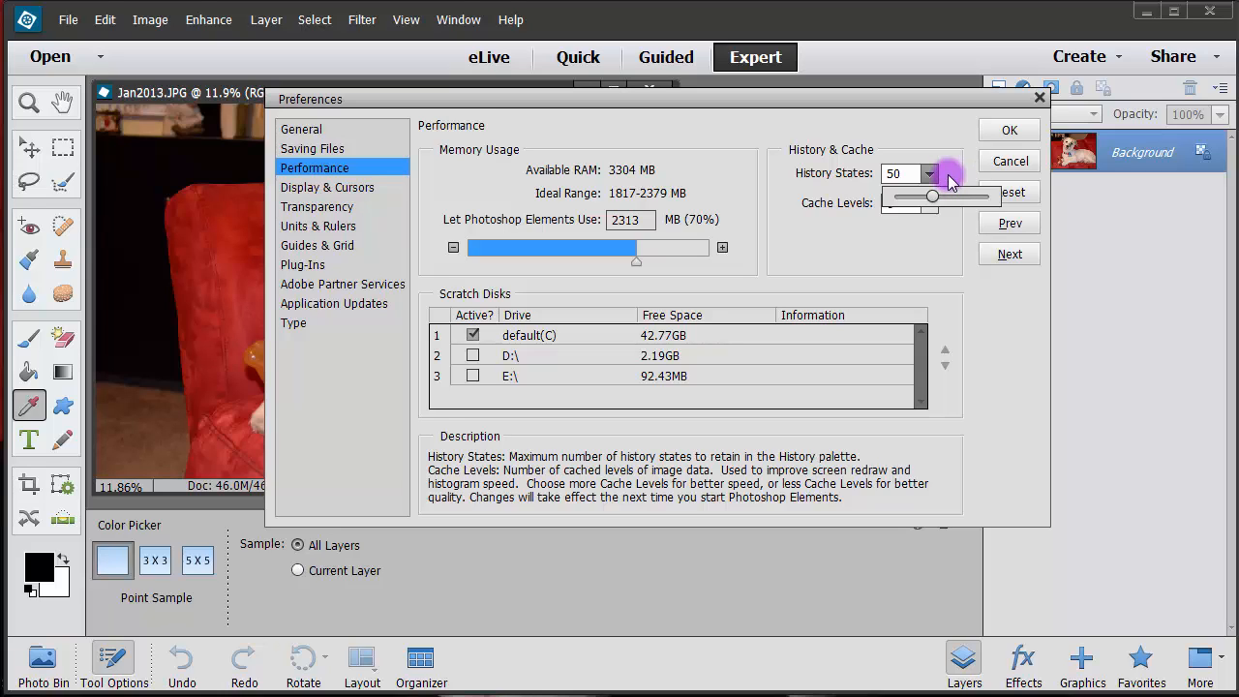
pyautogui.click(837, 242)
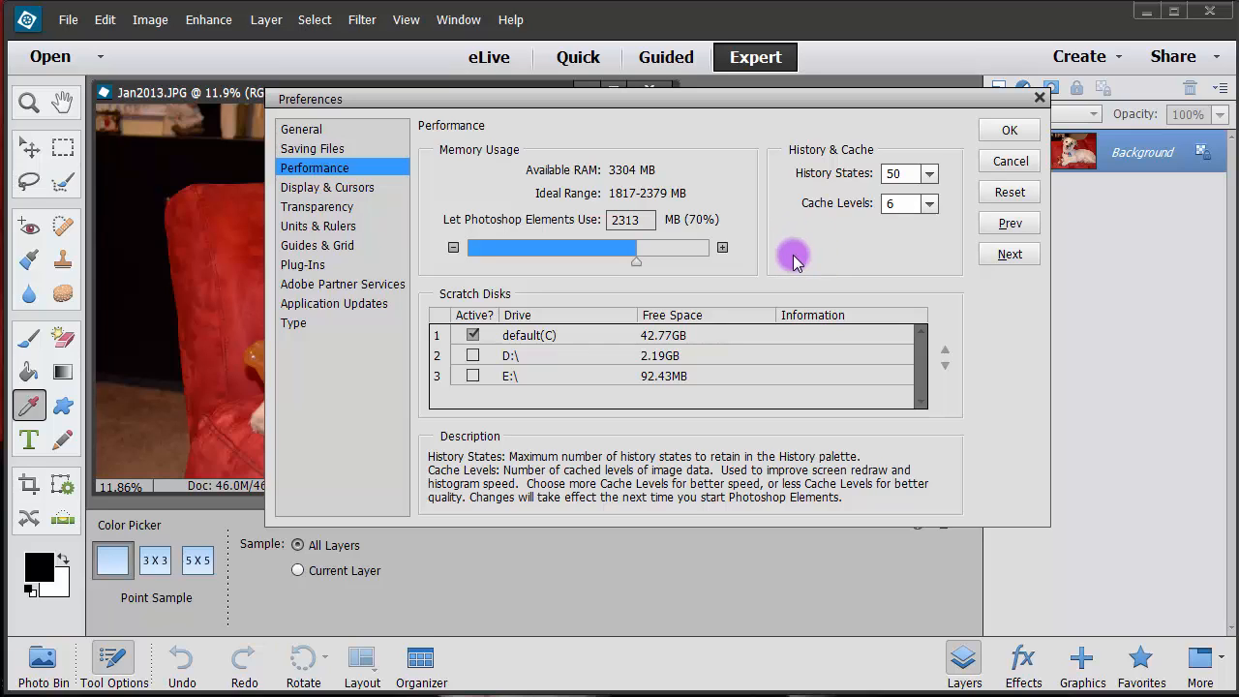
# Step: Try the Precise option for other cursors in the Display & Cursors preferences and switch back to Standard
pyautogui.click(358, 187)
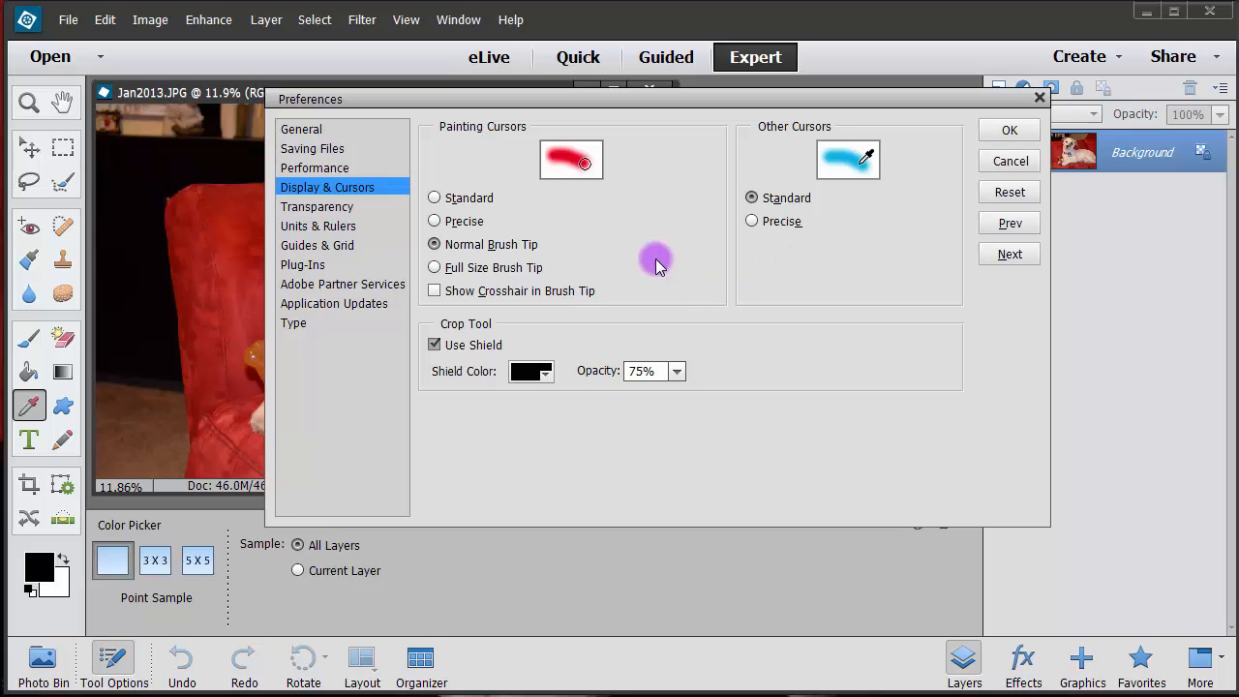
pyautogui.click(751, 220)
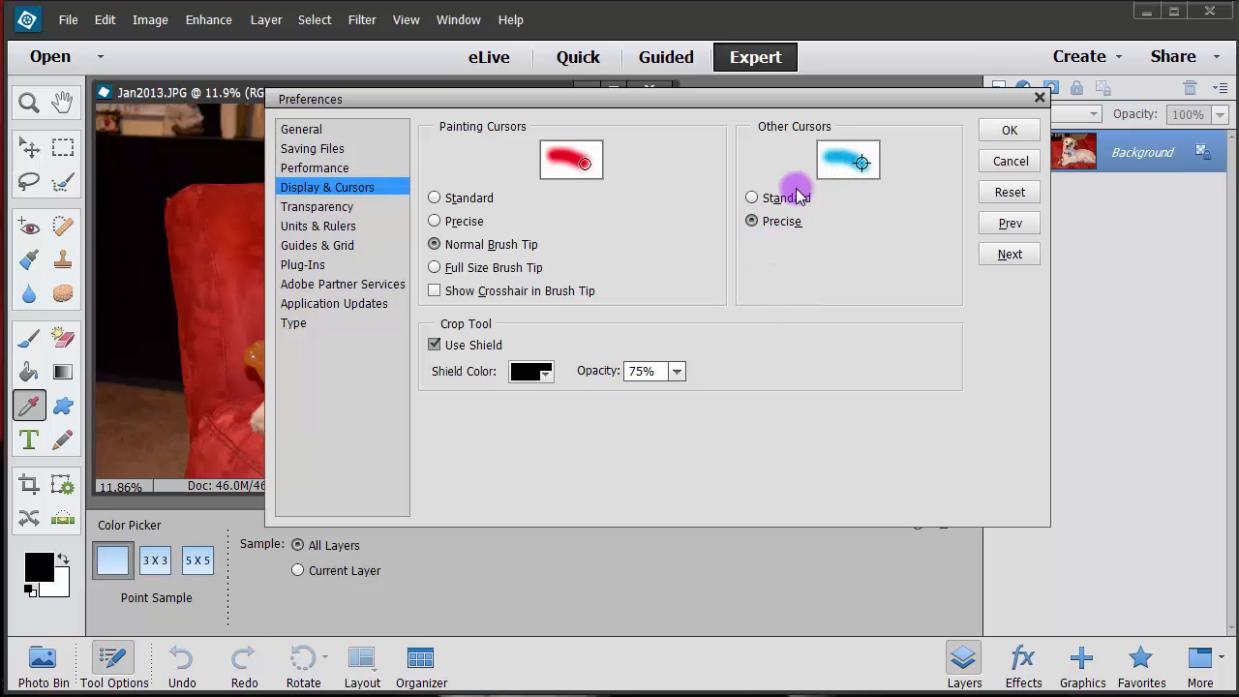
pyautogui.click(751, 198)
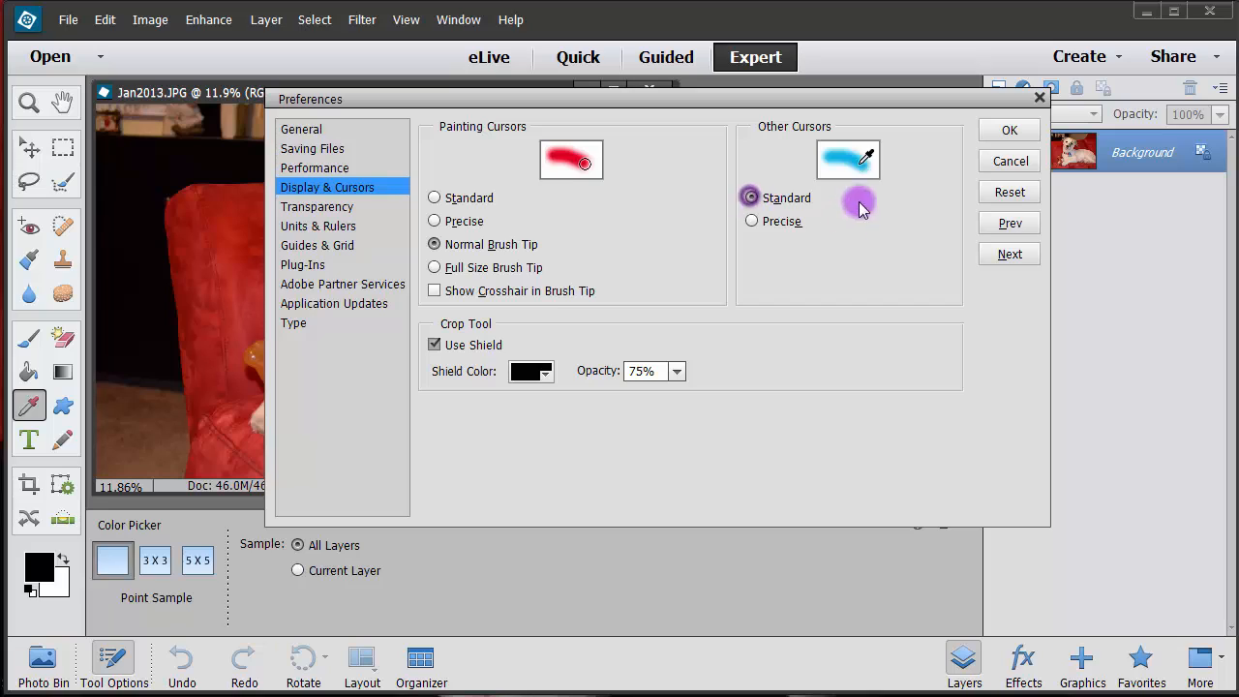
pyautogui.click(751, 222)
pyautogui.click(751, 198)
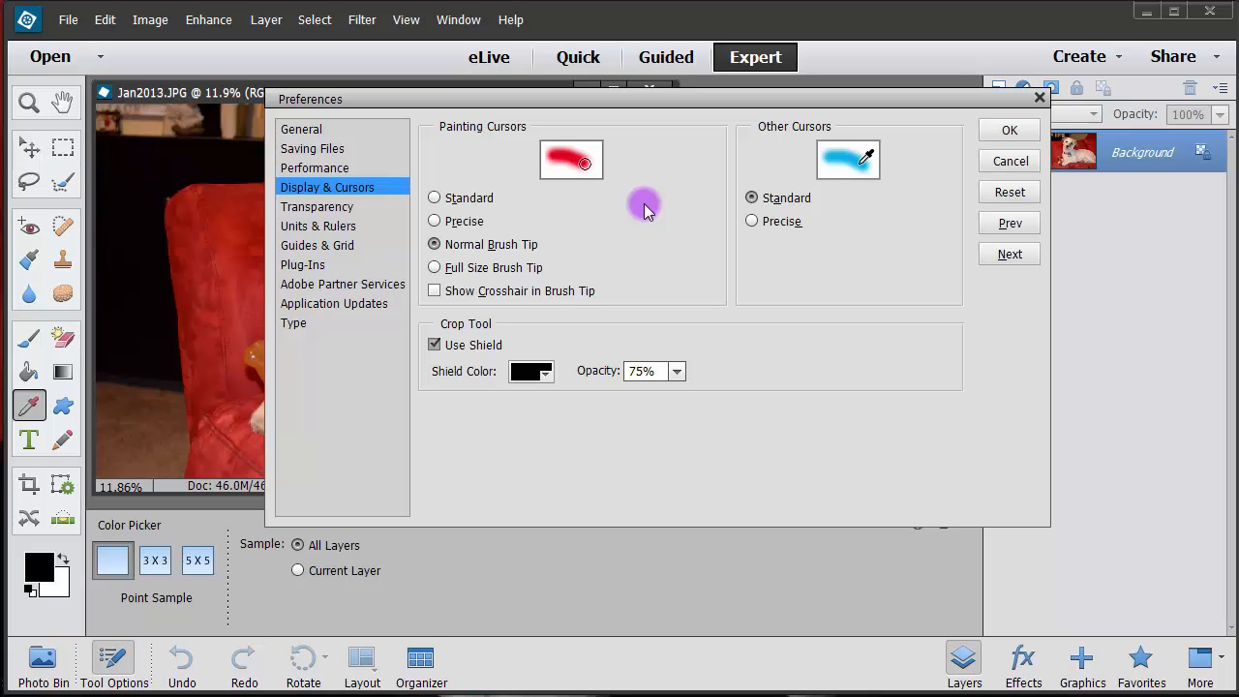
# Step: Try the Precise and Standard painting cursors and switch back to Normal Brush Tip
pyautogui.click(434, 221)
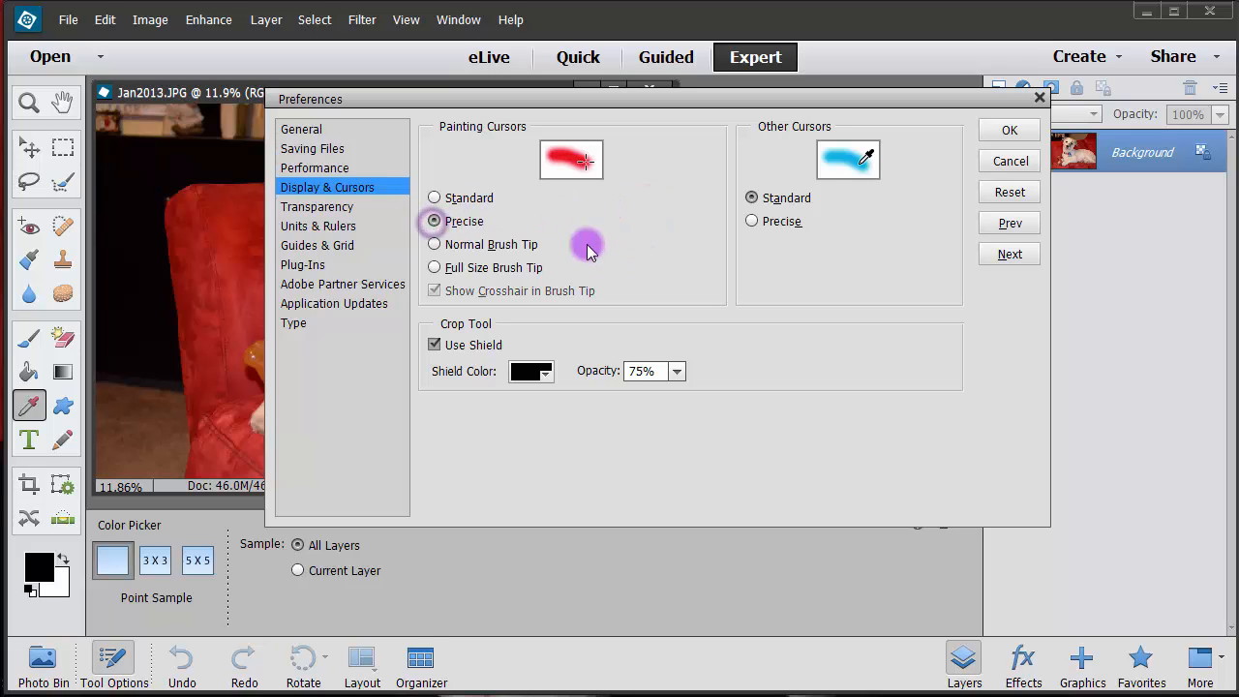
pyautogui.click(433, 197)
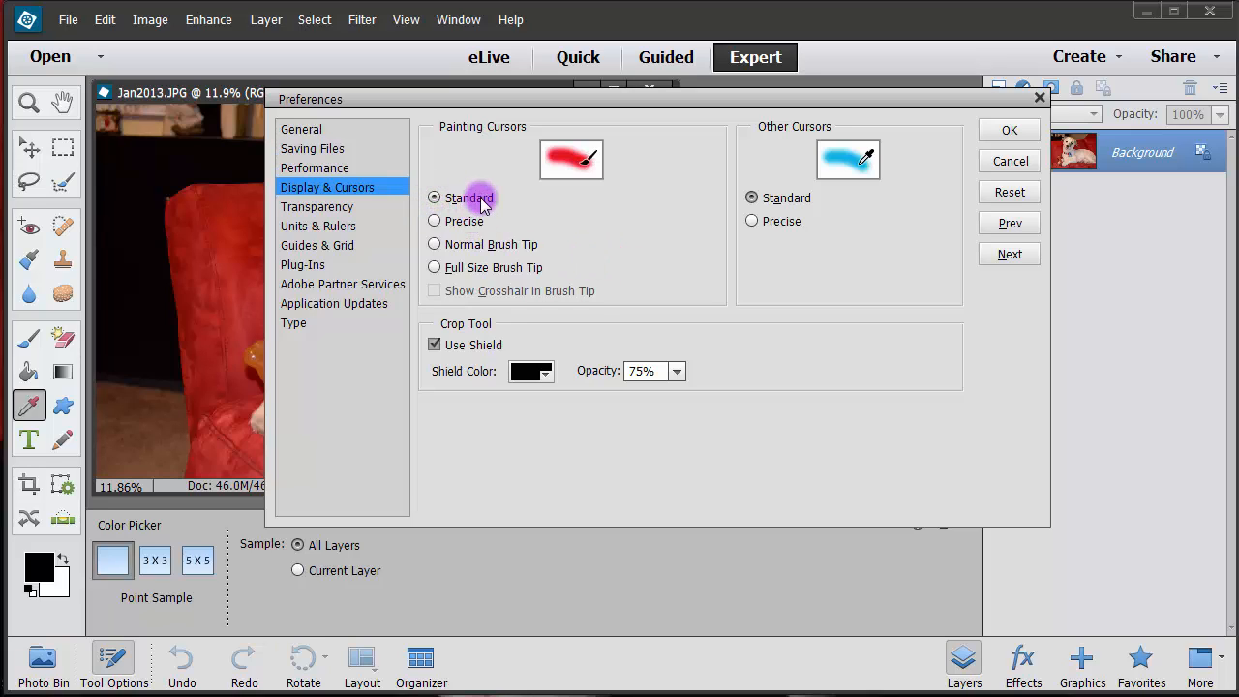
pyautogui.click(435, 245)
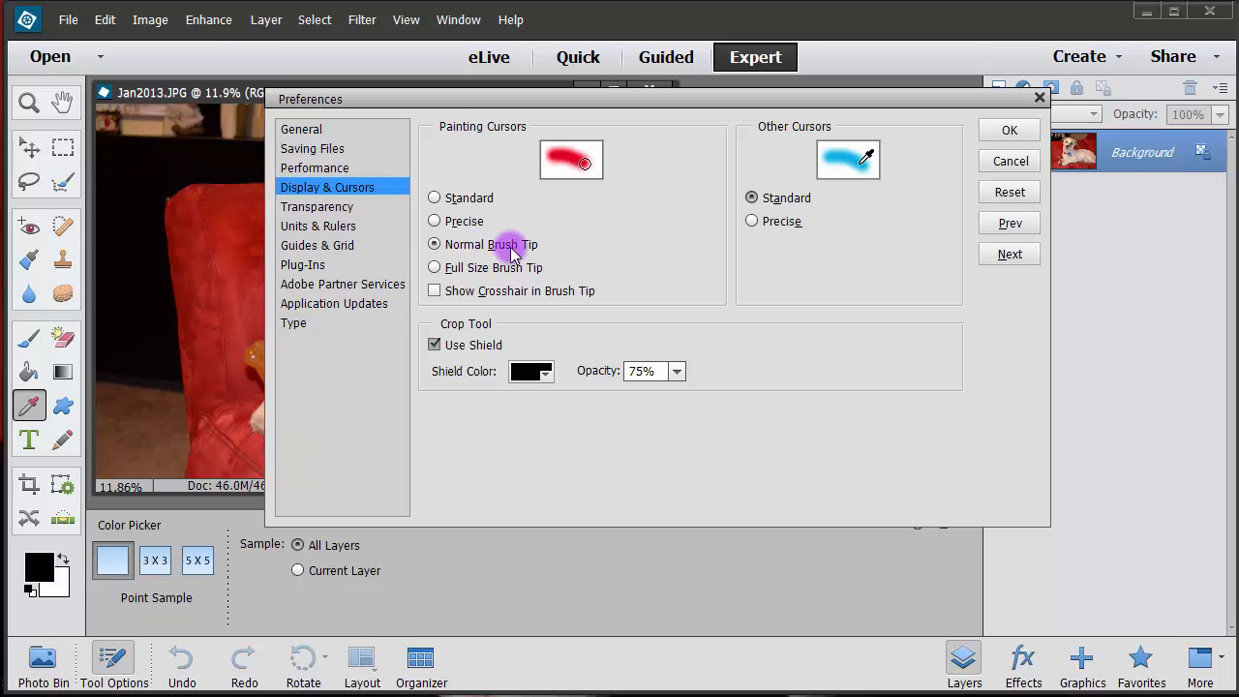
# Step: Review the Transparency settings and the print and screen resolution presets in the Units & Rulers preferences
pyautogui.click(329, 208)
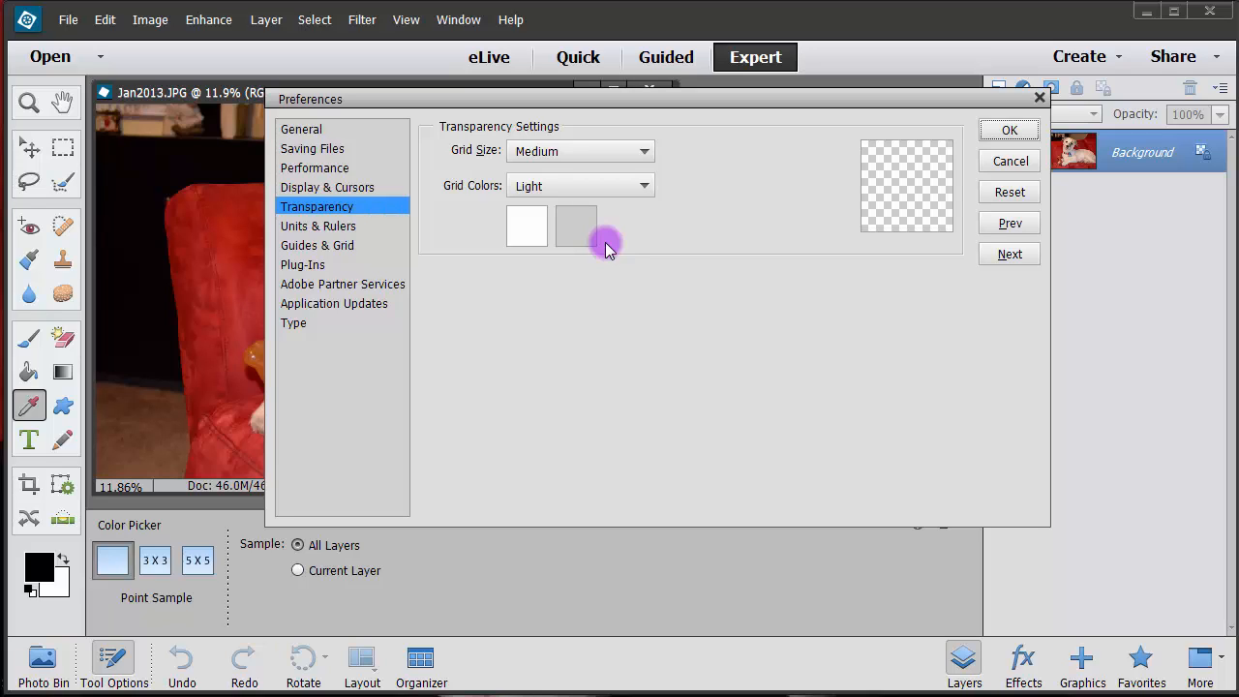
pyautogui.click(332, 226)
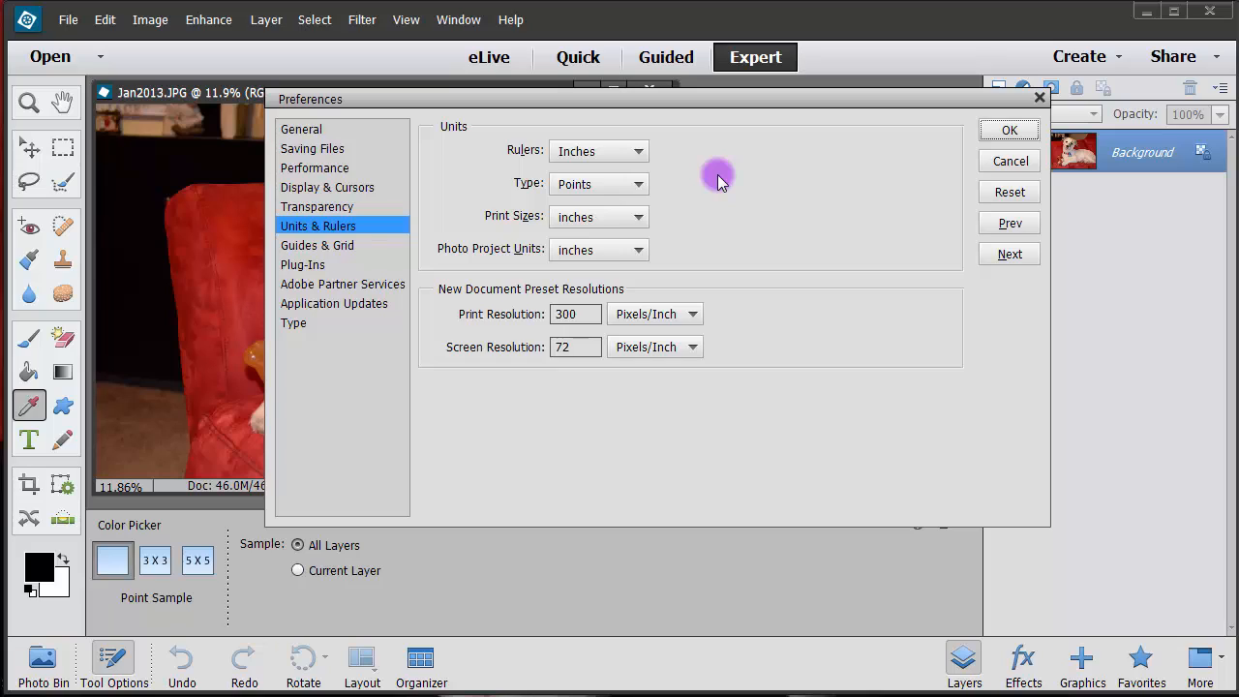
pyautogui.doubleClick(588, 315)
pyautogui.doubleClick(570, 351)
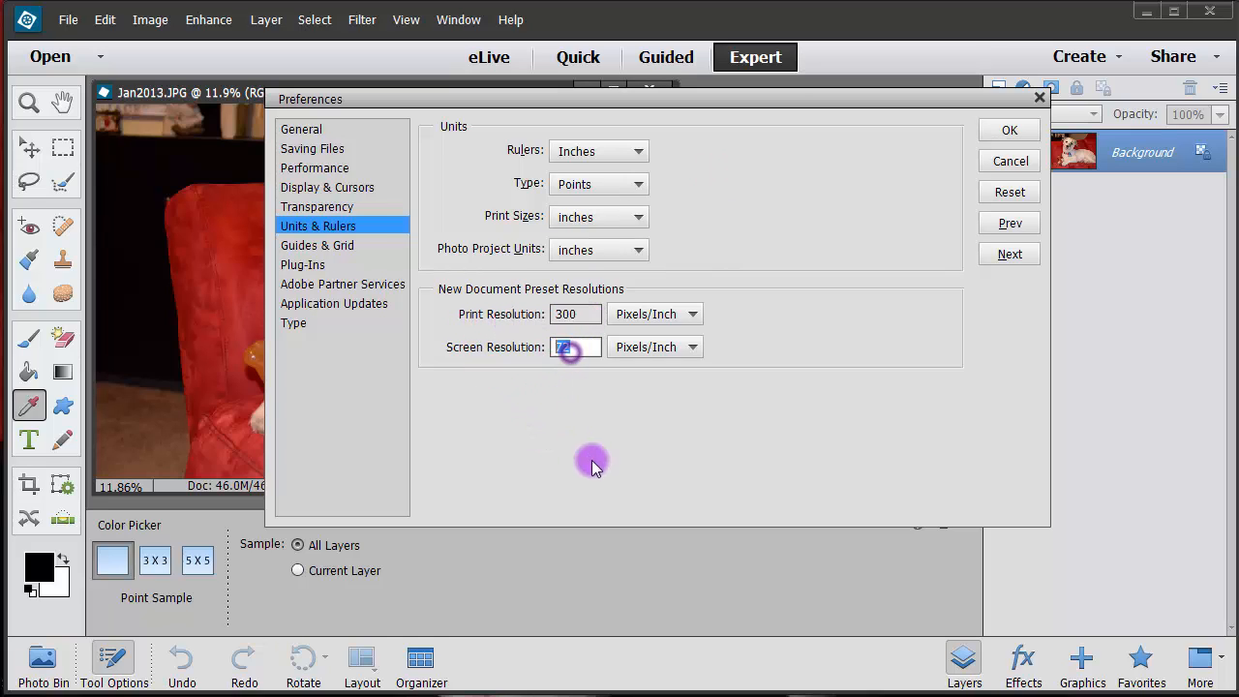
# Step: Try Light Red as the guide color in the Guides & Grid preferences and switch it back to Cyan
pyautogui.click(367, 247)
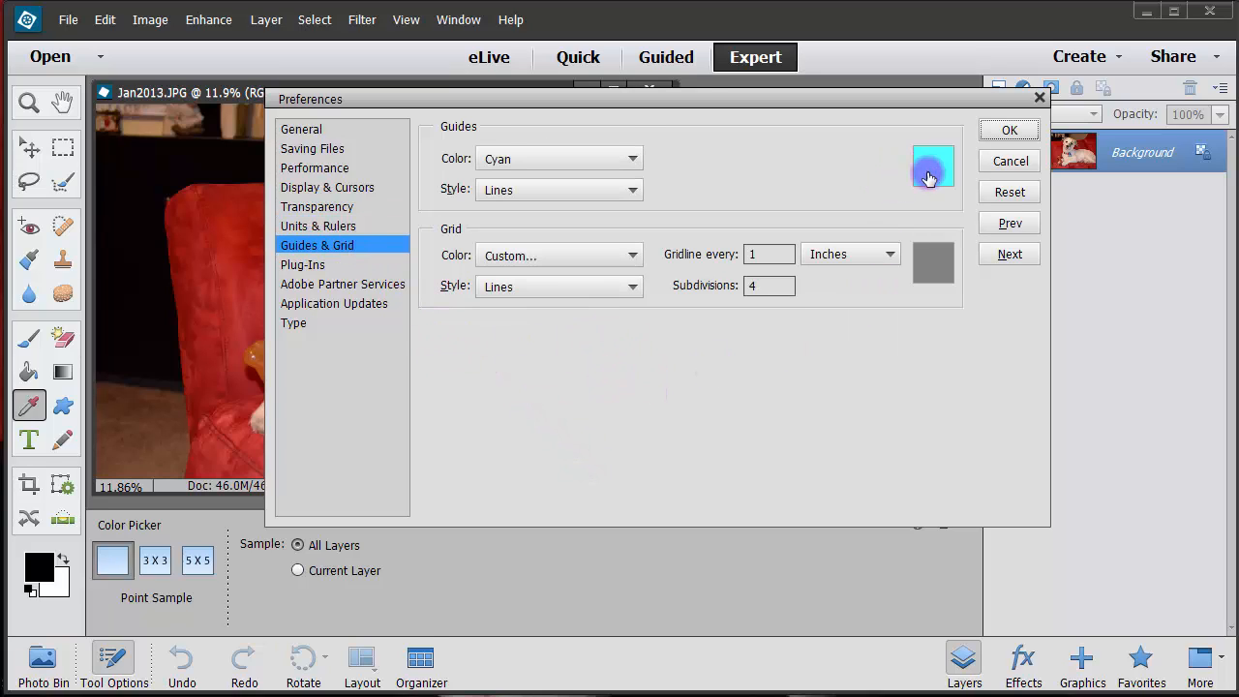
pyautogui.click(627, 157)
pyautogui.click(600, 237)
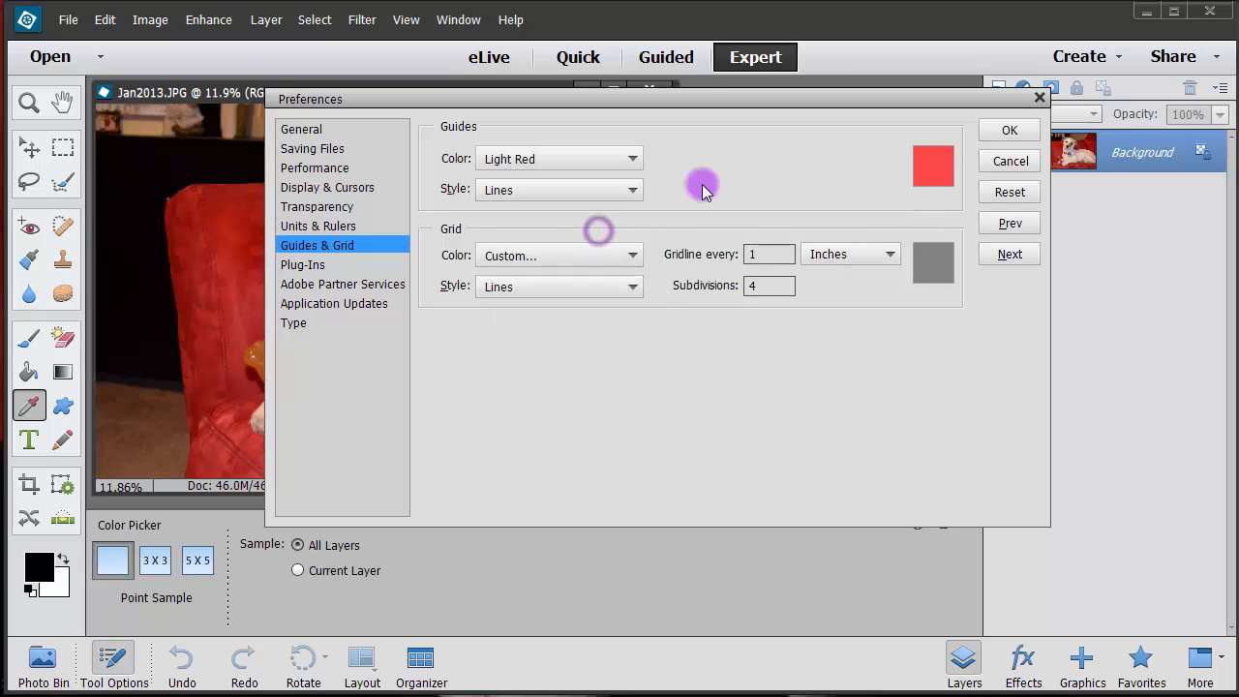
pyautogui.click(620, 158)
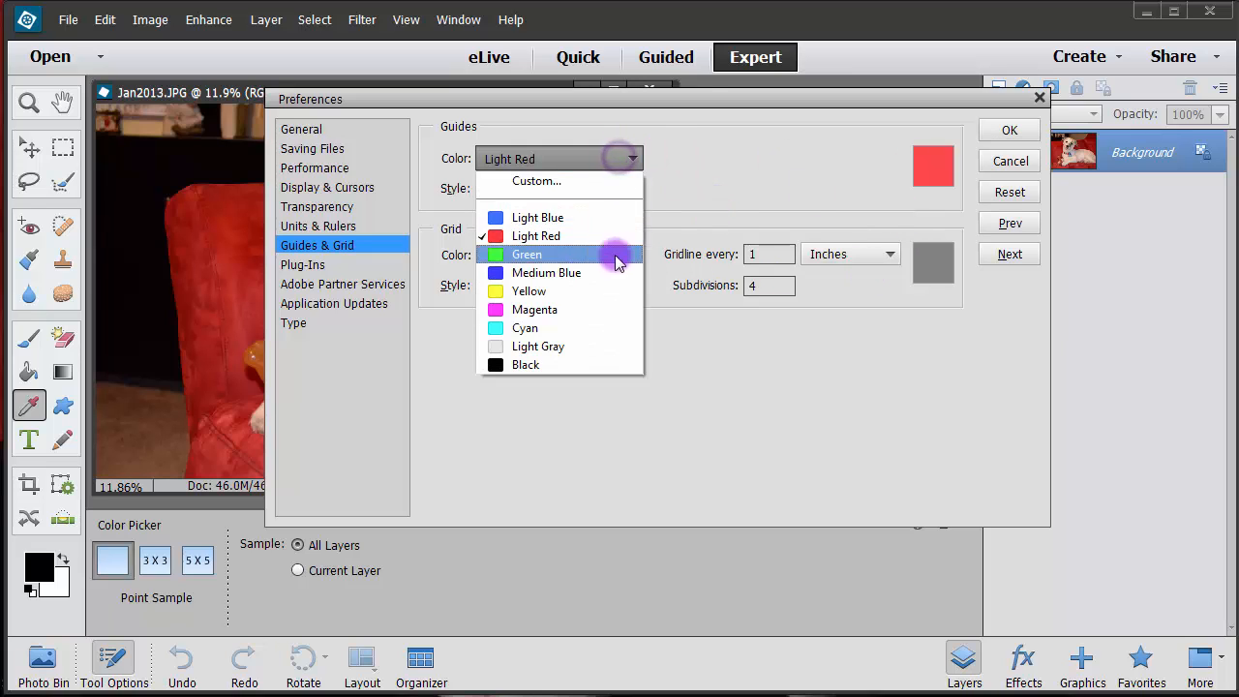
pyautogui.click(605, 327)
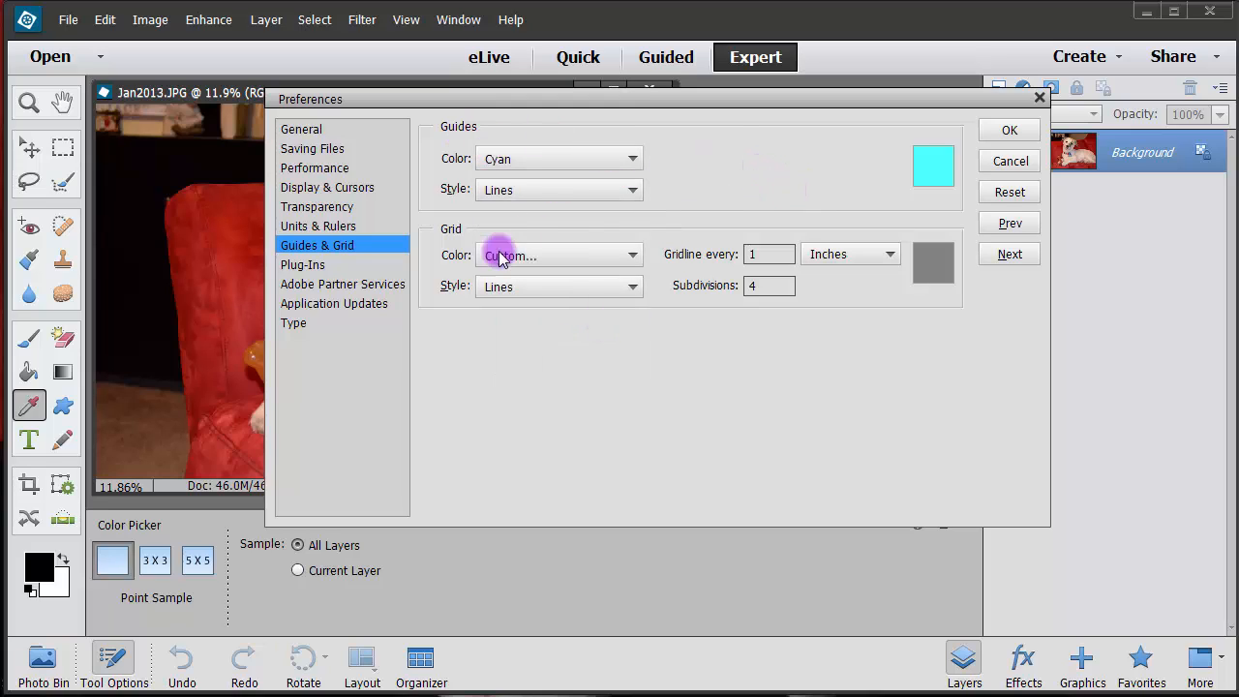
# Step: Review the Plug-Ins, Adobe Partner Services, Application Updates and Type preferences
pyautogui.click(300, 264)
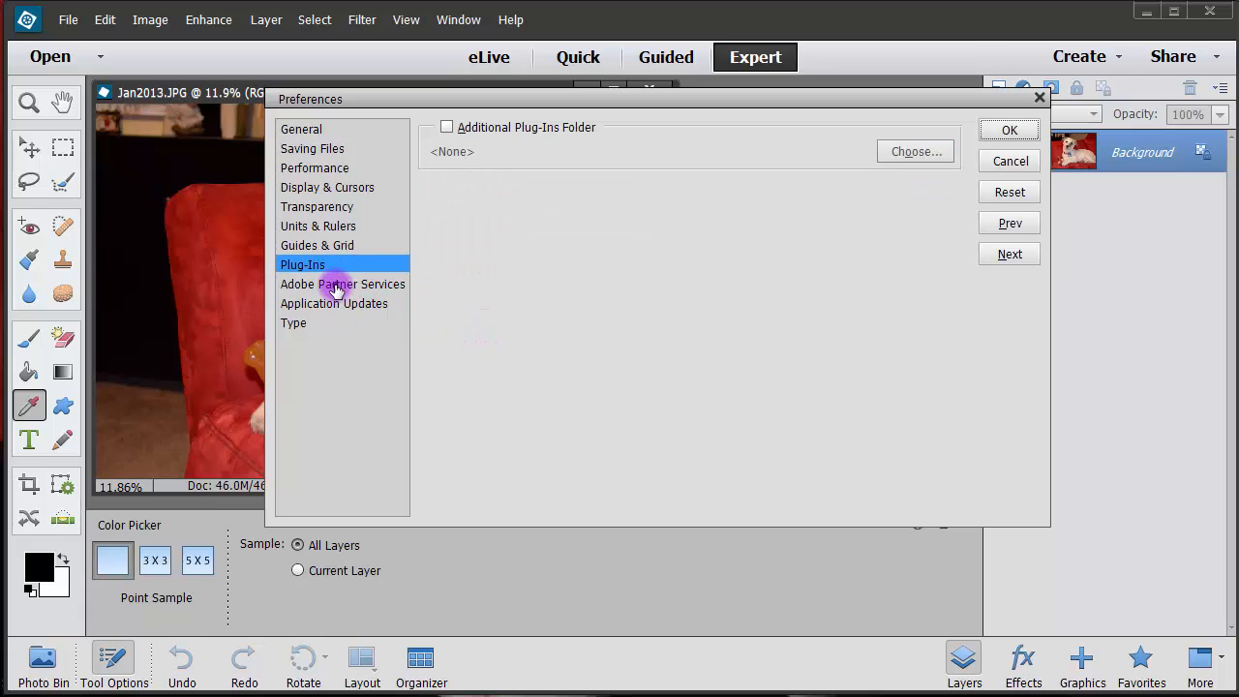
pyautogui.click(336, 287)
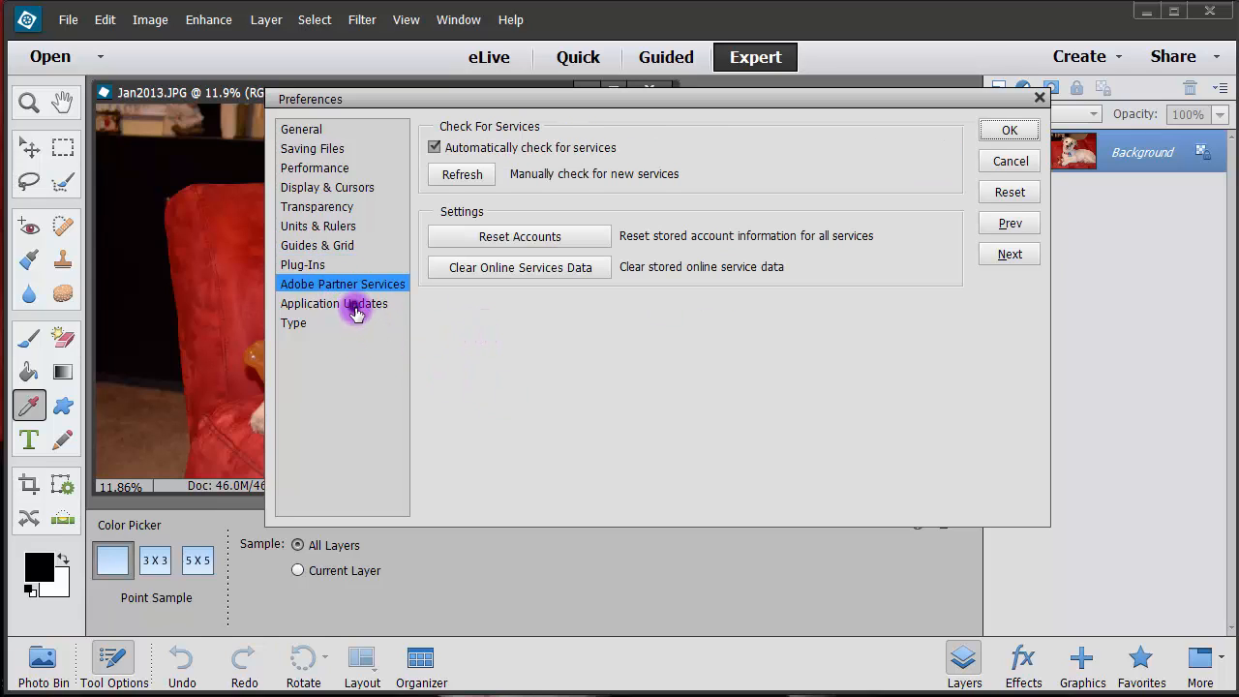
pyautogui.click(356, 310)
pyautogui.click(294, 329)
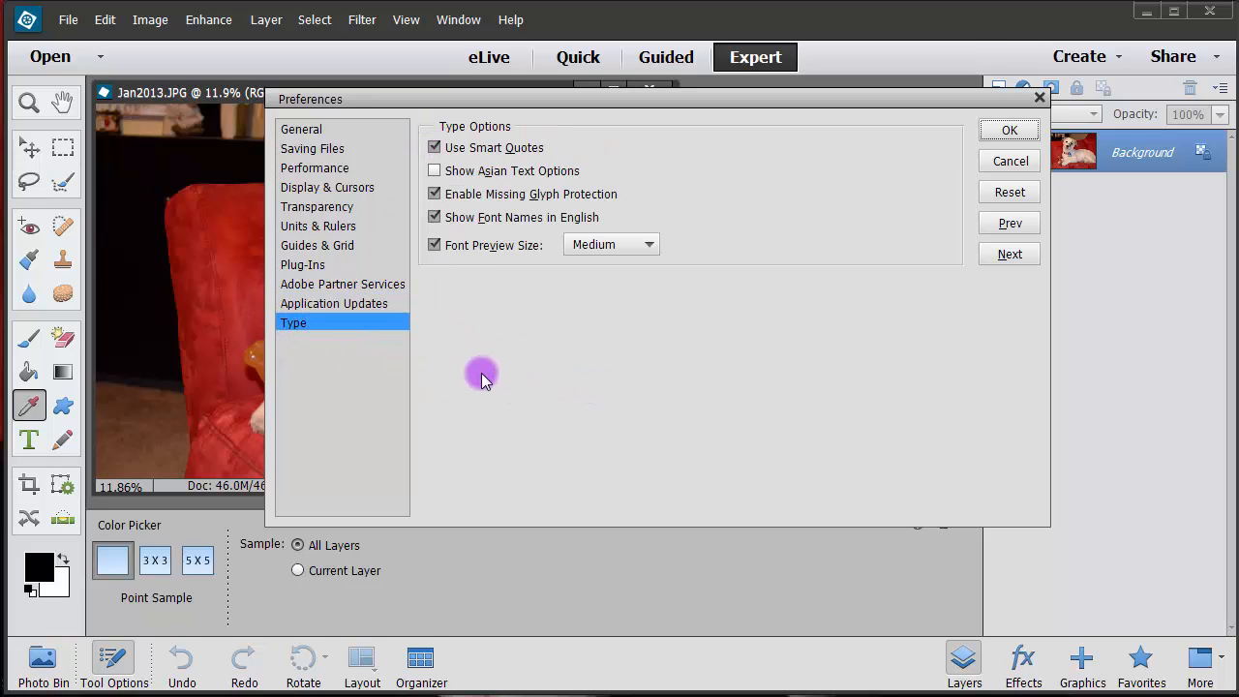
# Step: Revisit the Zoom with Scroll Wheel and Show Tool Tips options in the General preferences and close the preferences without applying changes
pyautogui.click(312, 128)
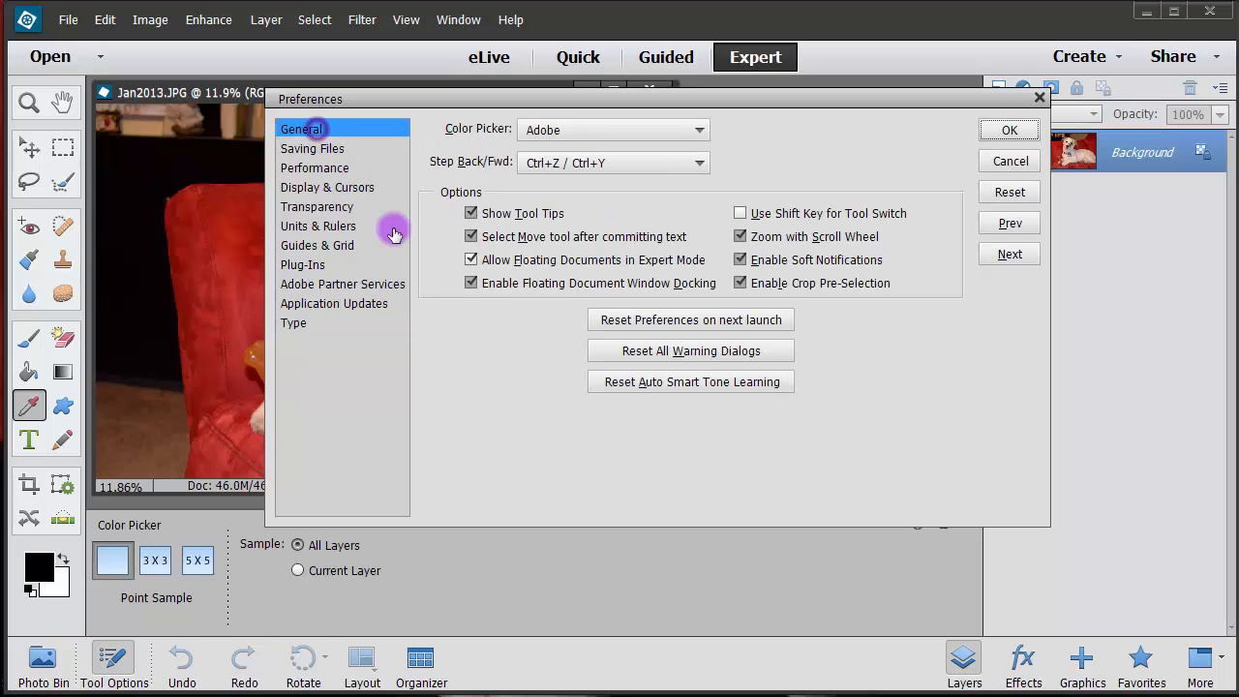
pyautogui.click(739, 236)
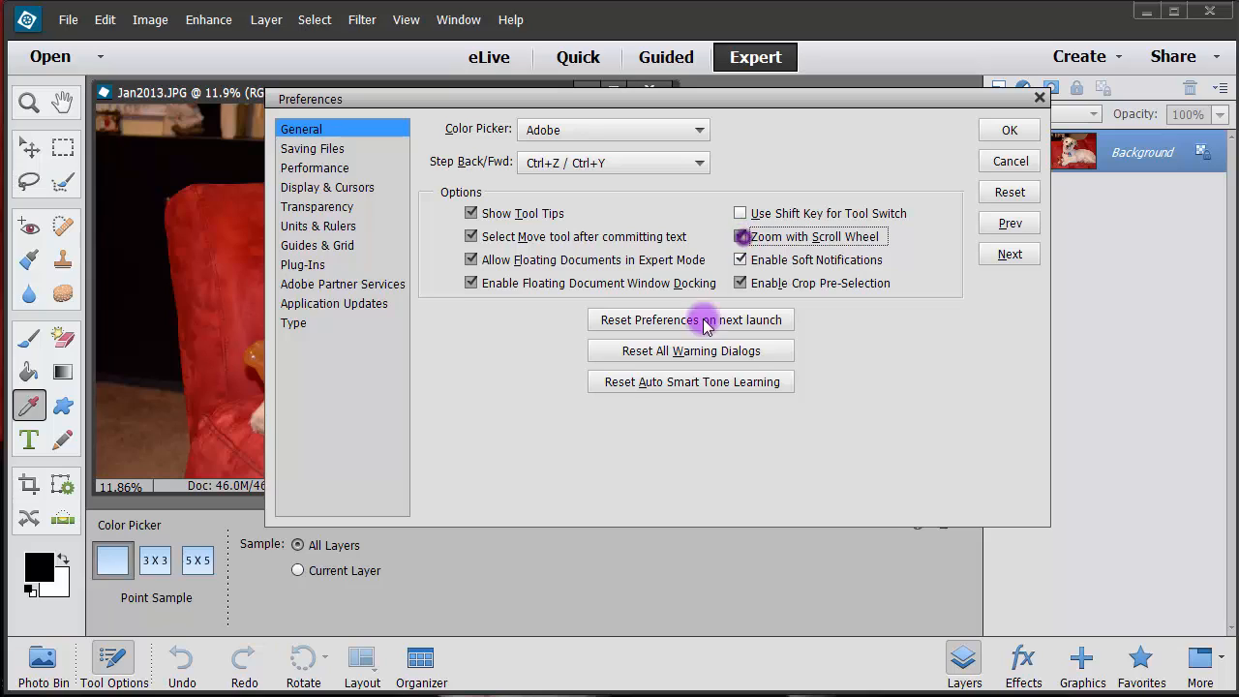
pyautogui.click(471, 213)
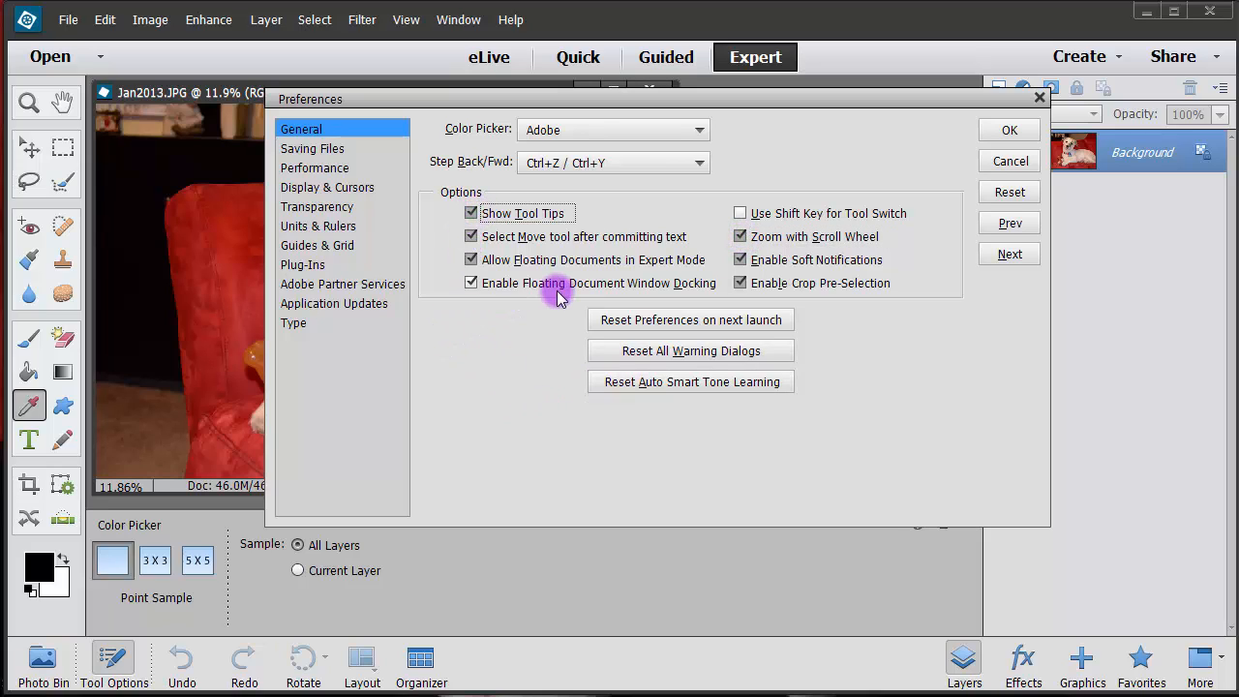
pyautogui.click(1001, 161)
pyautogui.press('k')
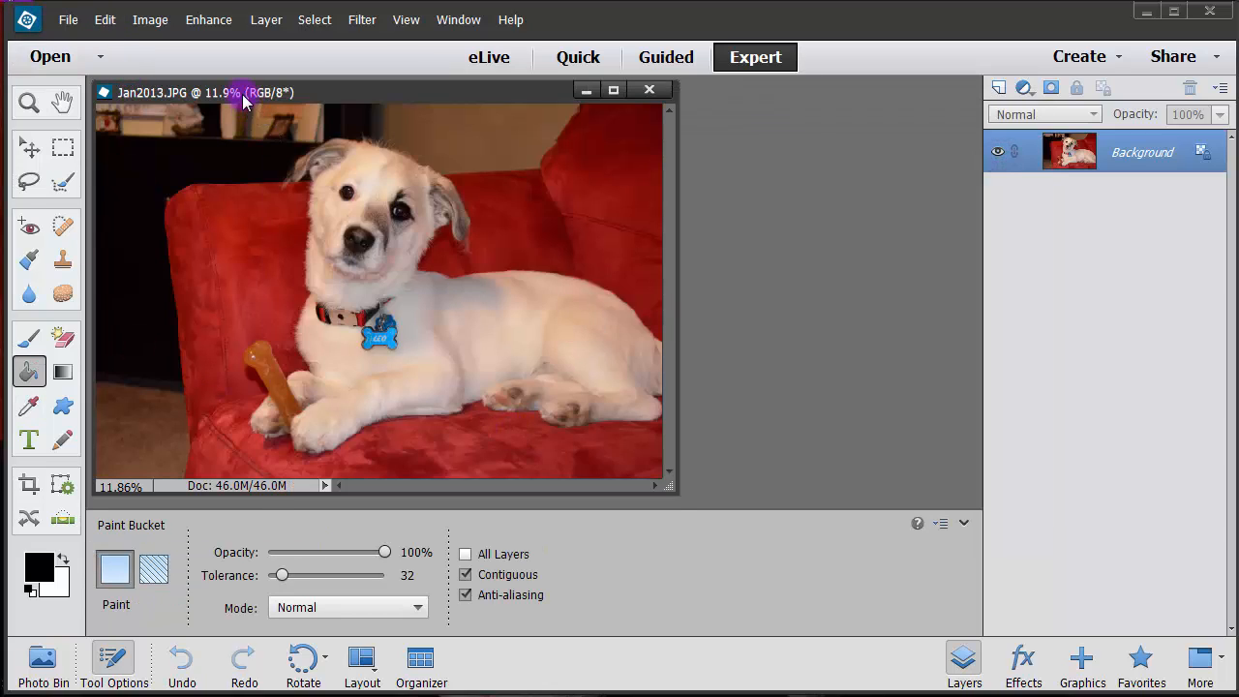
# Step: Open leo03.jpg from the 04open-close-rename folder and move its floating window partly off the Jan2013.JPG window
pyautogui.click(68, 19)
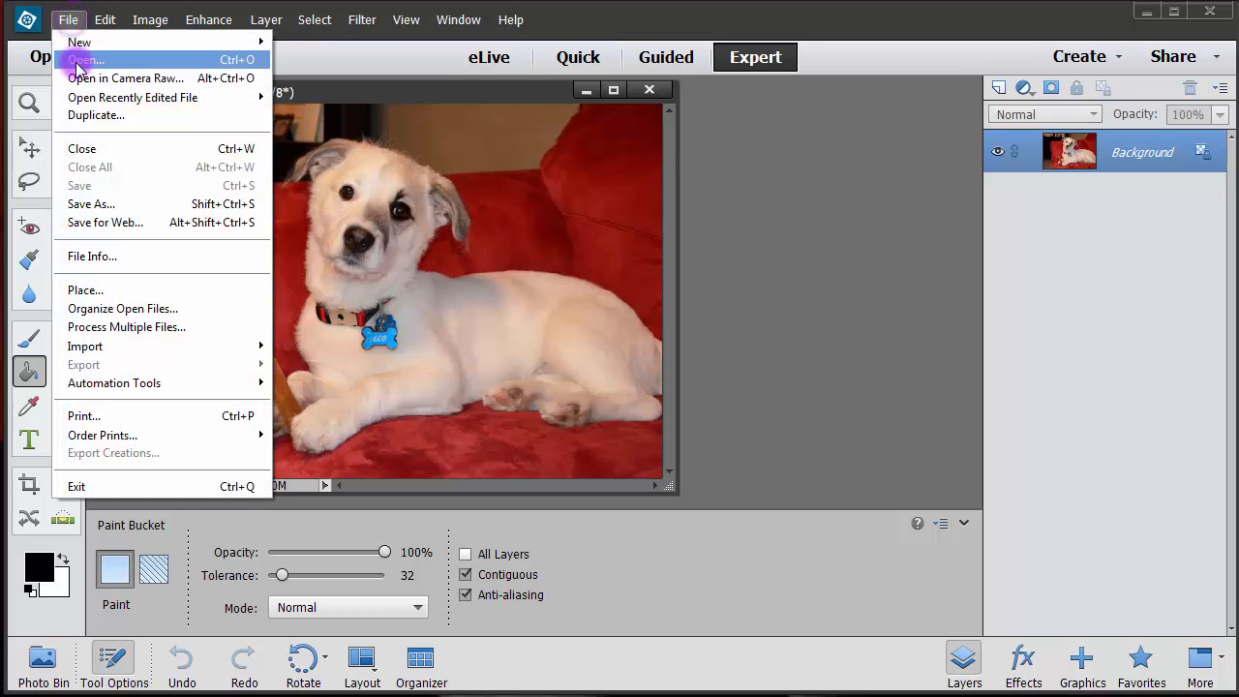
pyautogui.click(79, 60)
pyautogui.click(416, 47)
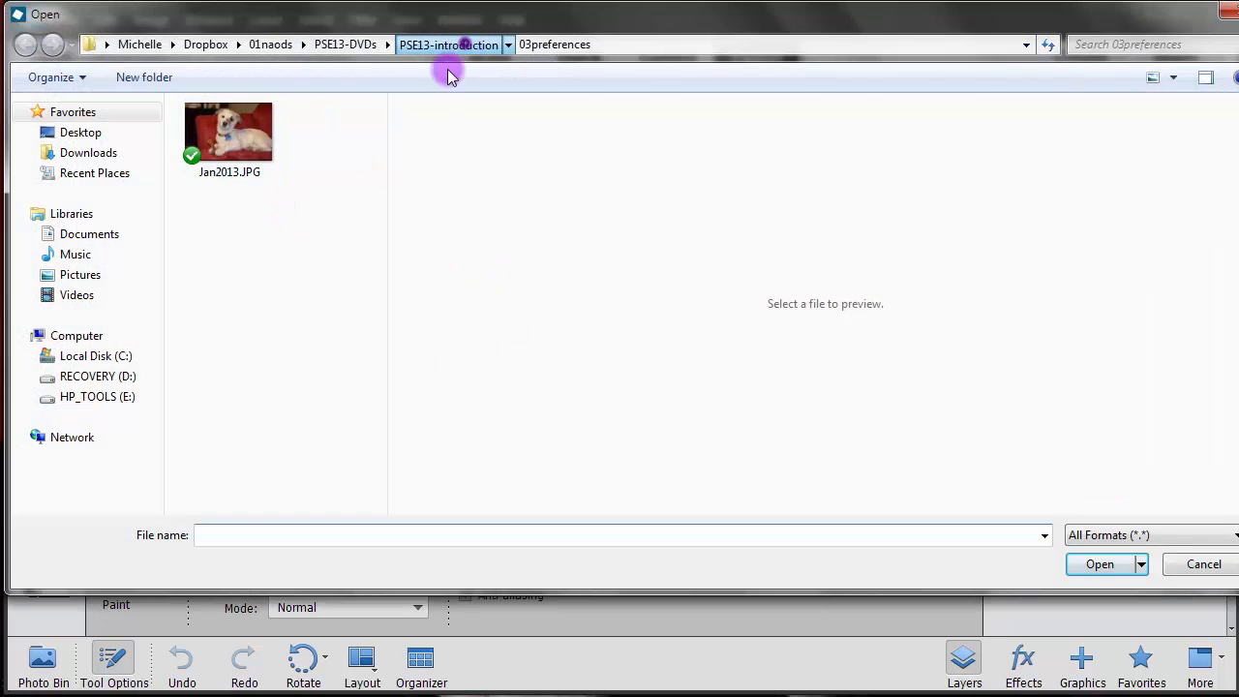
pyautogui.doubleClick(275, 195)
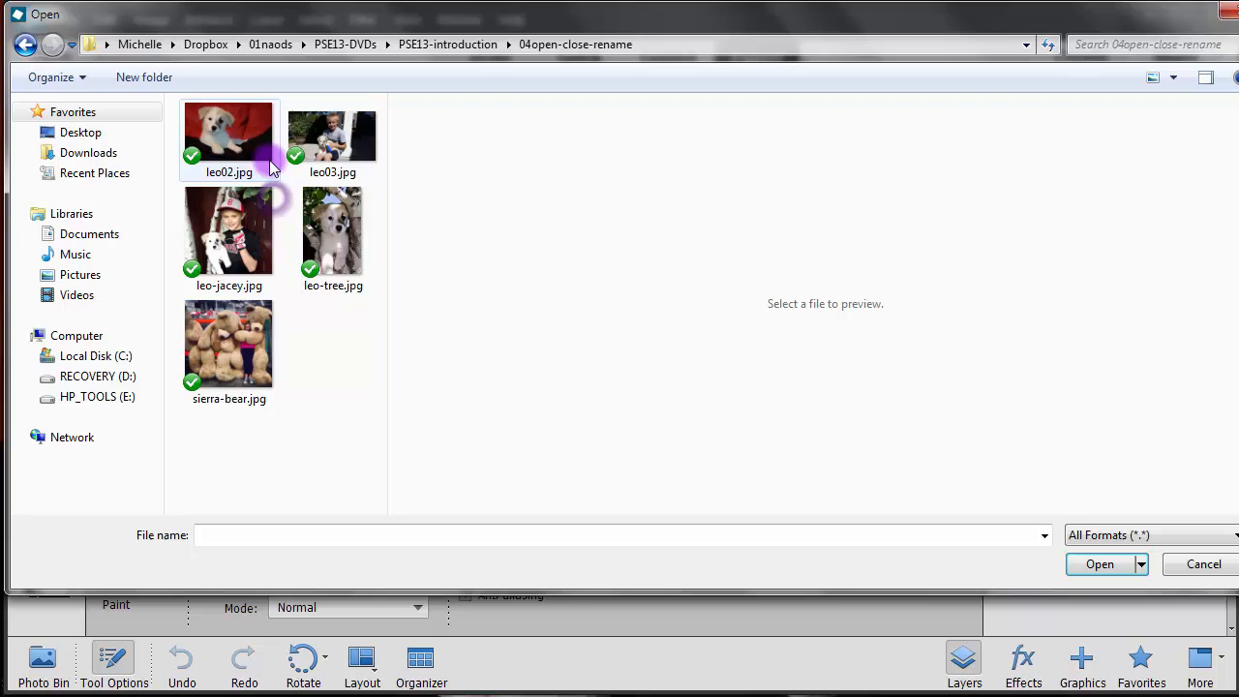
pyautogui.click(332, 137)
pyautogui.click(1100, 563)
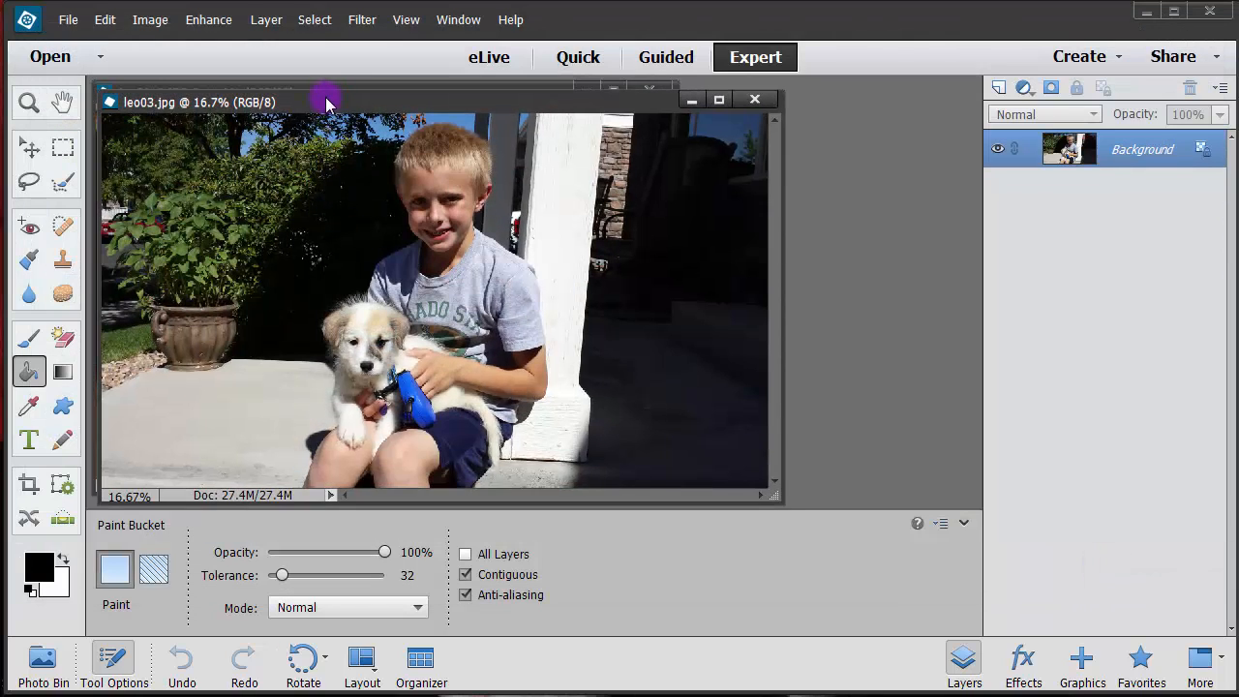
pyautogui.moveTo(325, 96); pyautogui.dragTo(600, 174)
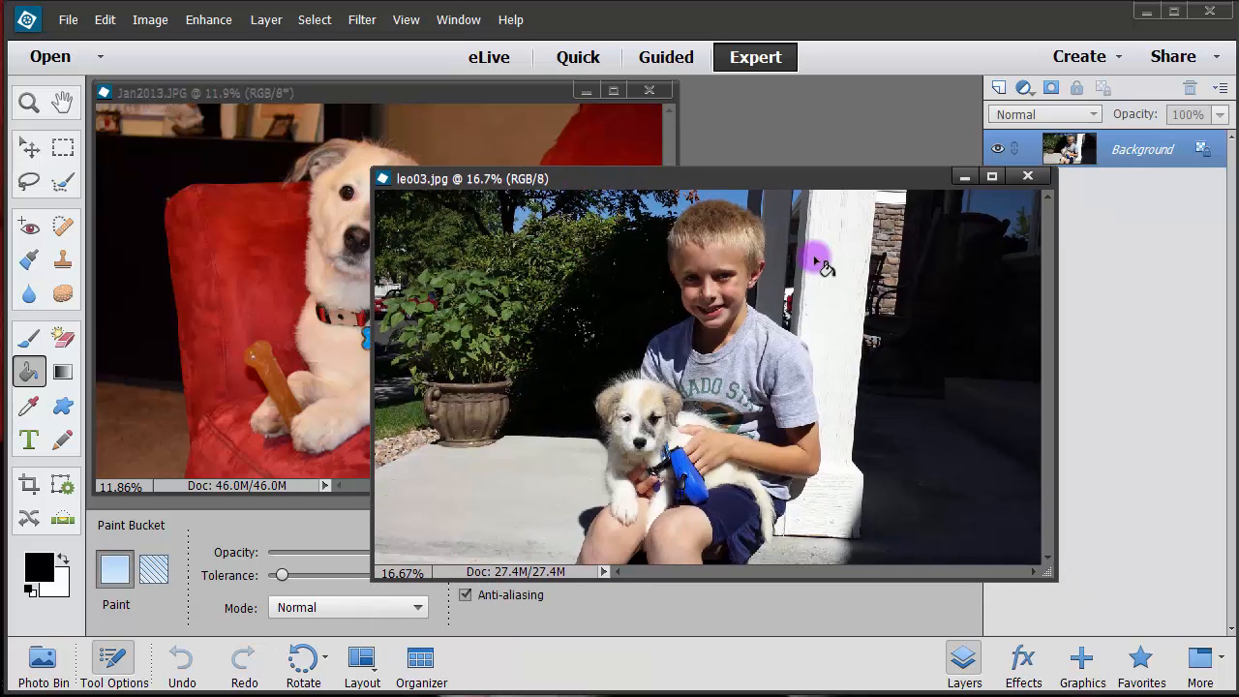
# Step: Turn off Allow Floating Documents in Expert Mode in the General preferences and apply the change
pyautogui.click(105, 21)
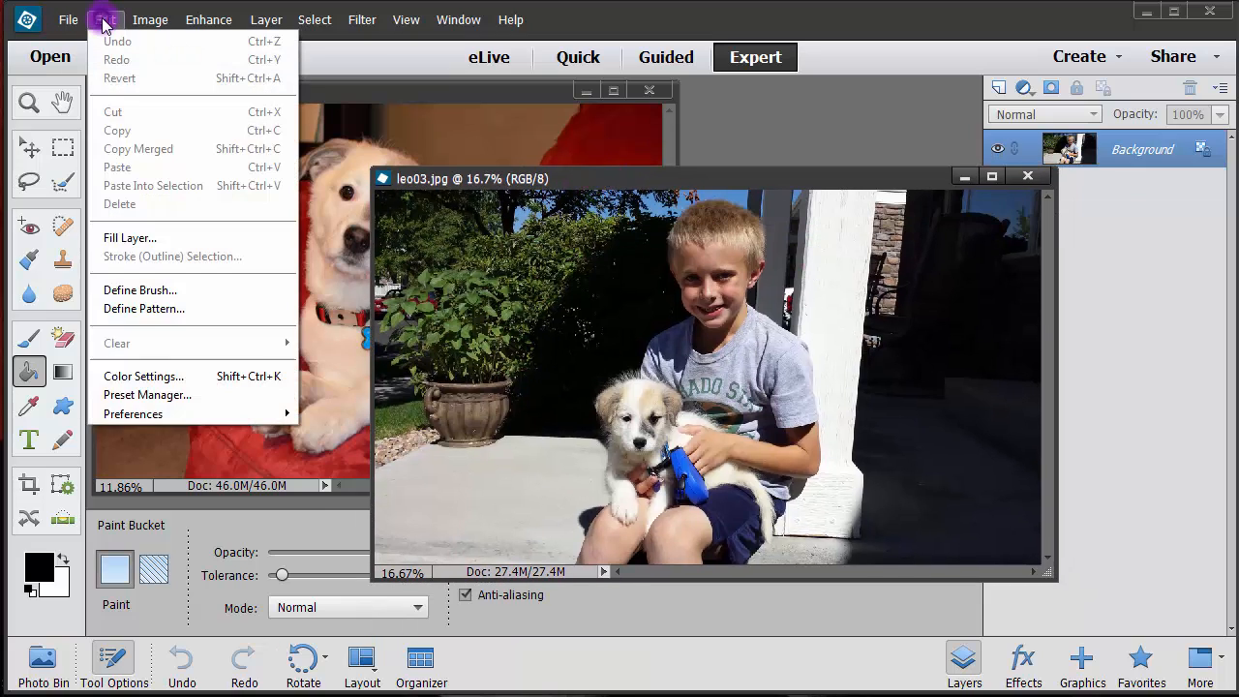
pyautogui.moveTo(127, 422)
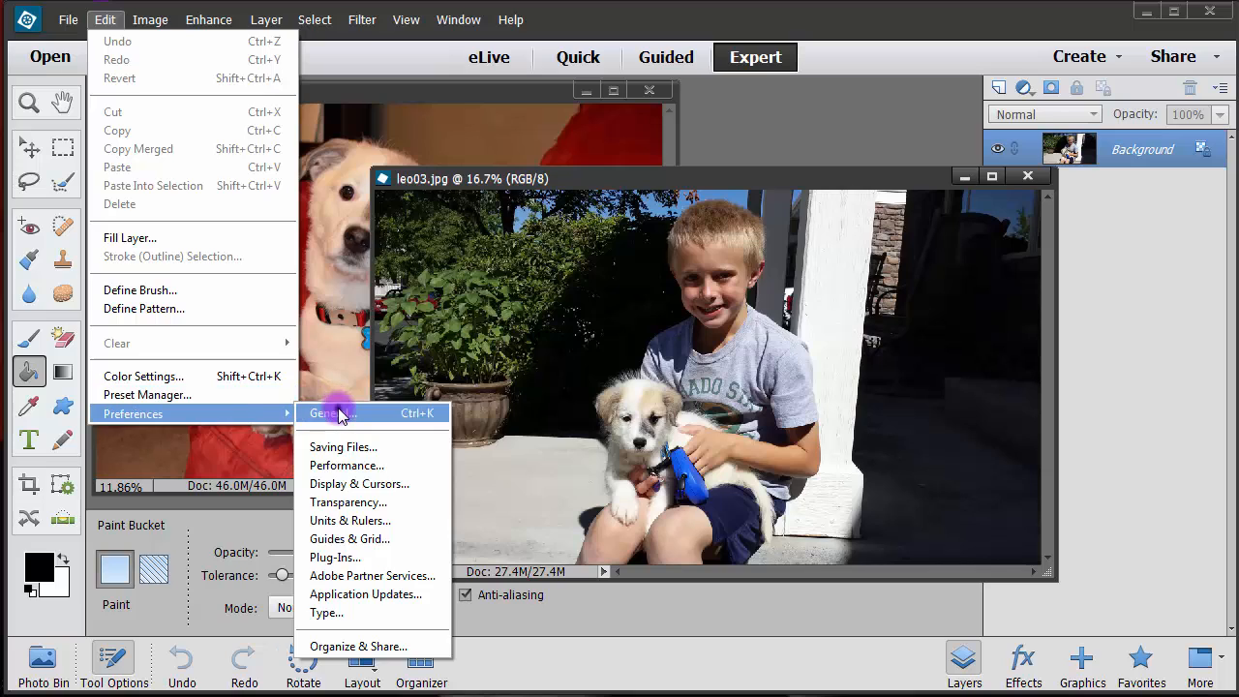
pyautogui.click(339, 410)
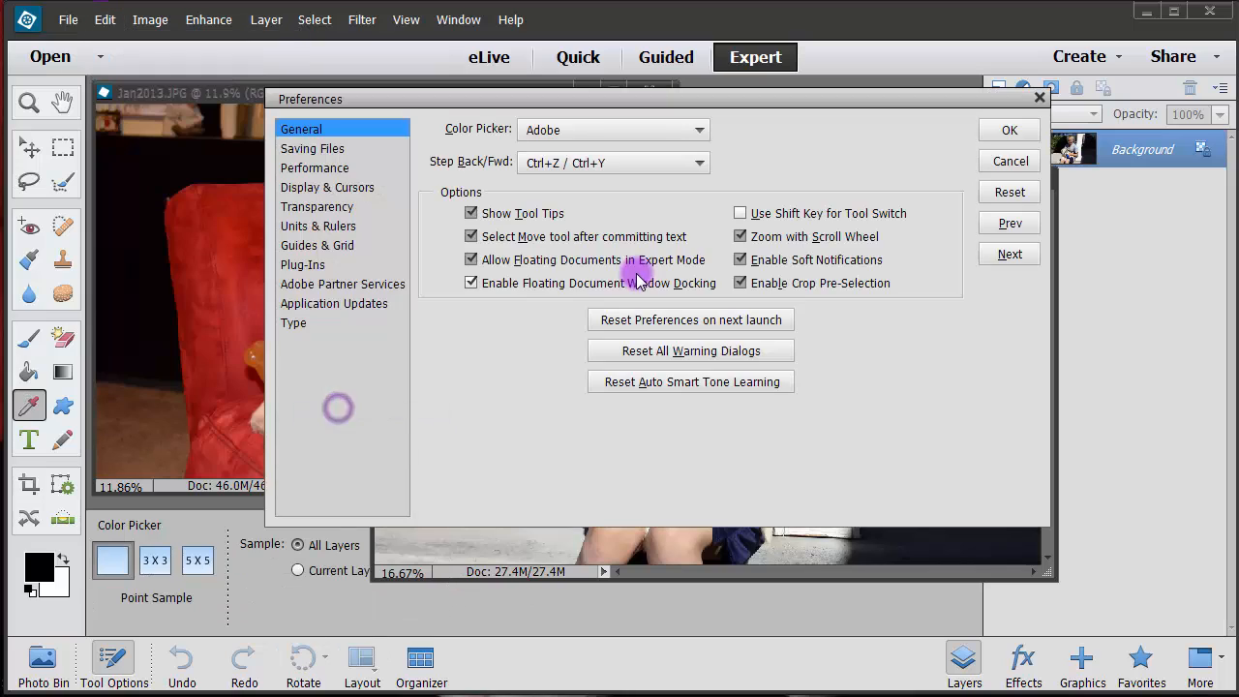
pyautogui.click(471, 261)
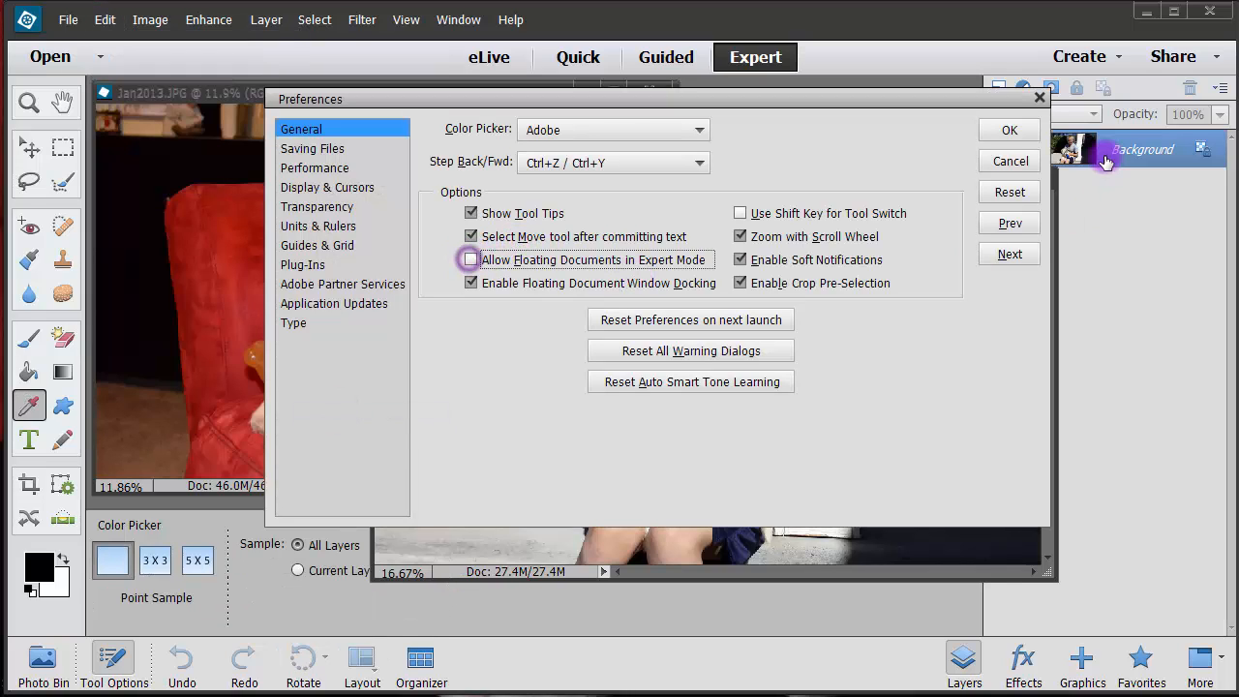
pyautogui.click(1010, 130)
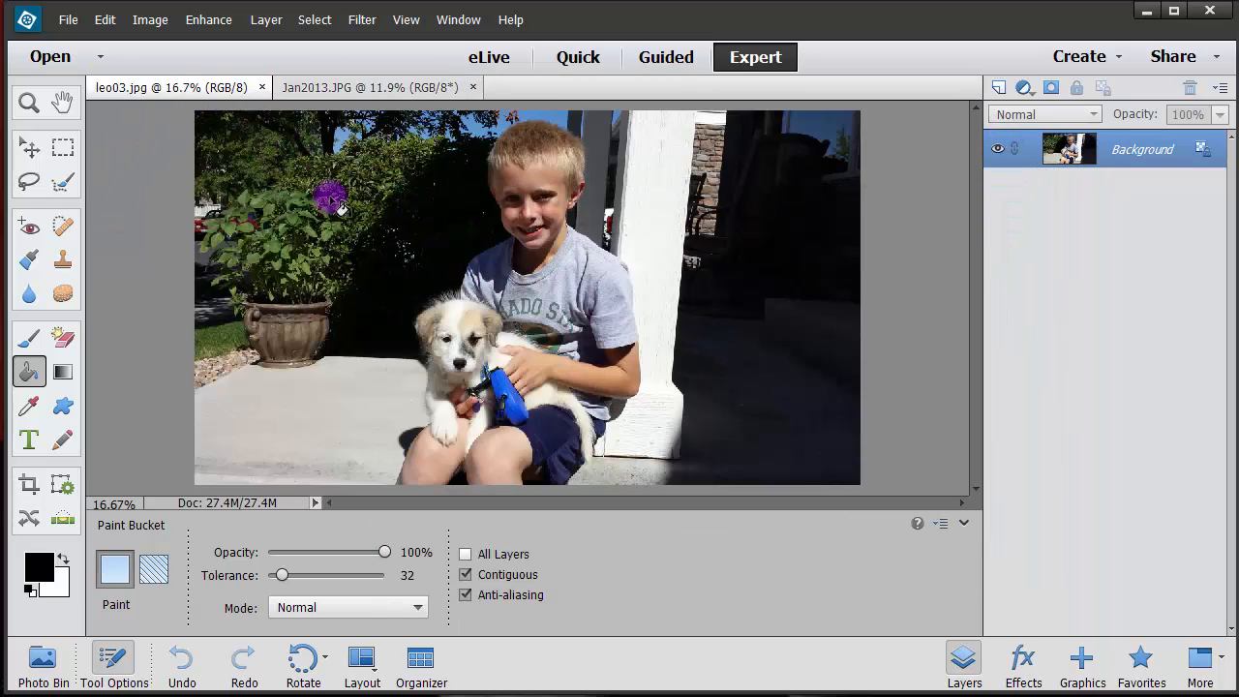
# Step: Switch back and forth between the tabbed Jan2013.JPG and leo03.jpg photos, ending on Jan2013.JPG
pyautogui.click(351, 86)
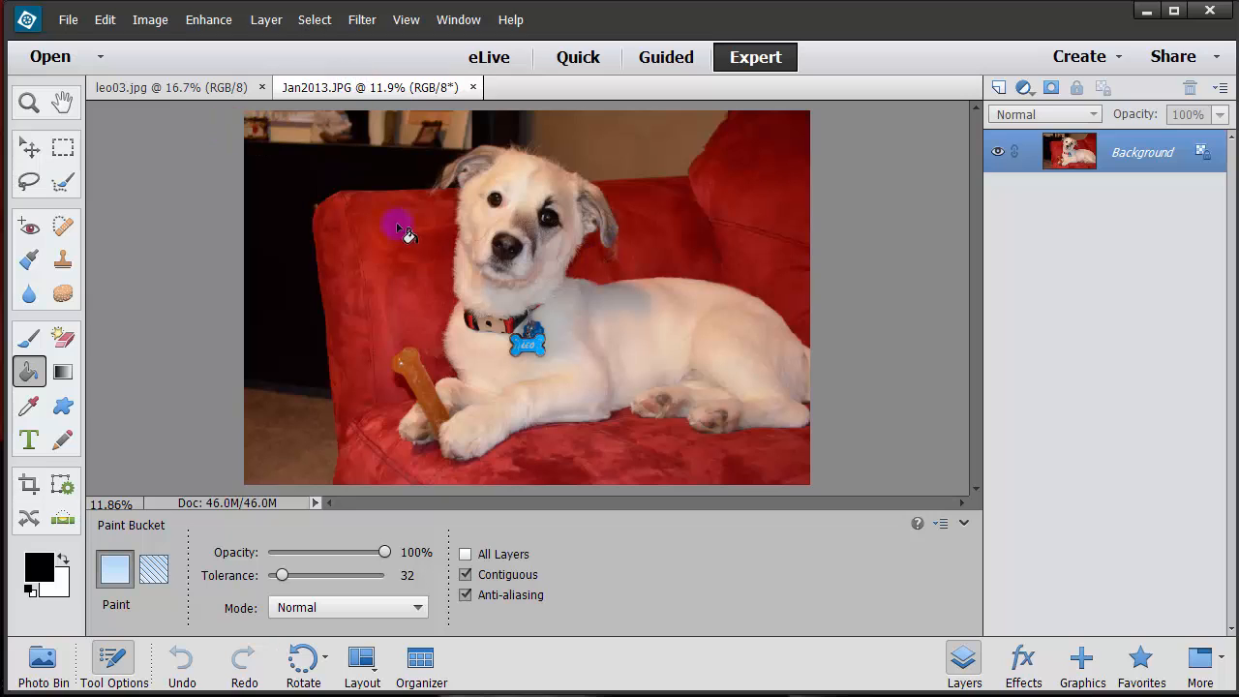
pyautogui.click(193, 87)
pyautogui.click(337, 87)
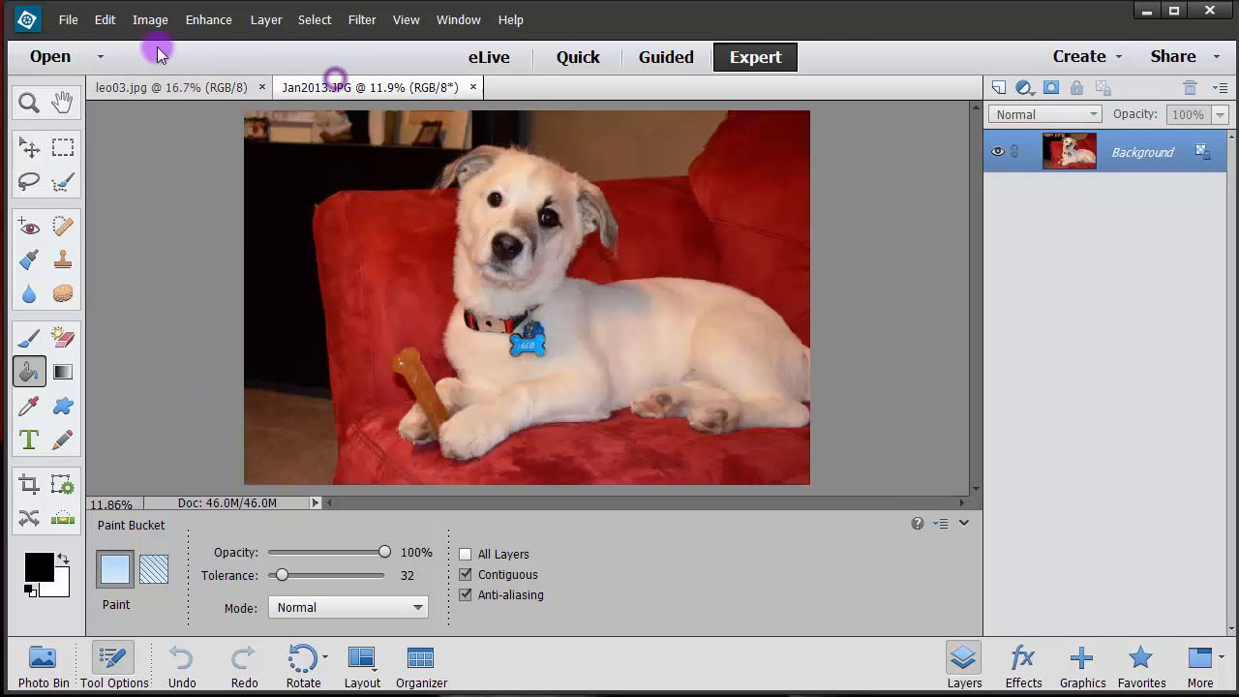
# Step: Turn Allow Floating Documents in Expert Mode back on in the General preferences and apply the change
pyautogui.click(68, 19)
pyautogui.click(101, 20)
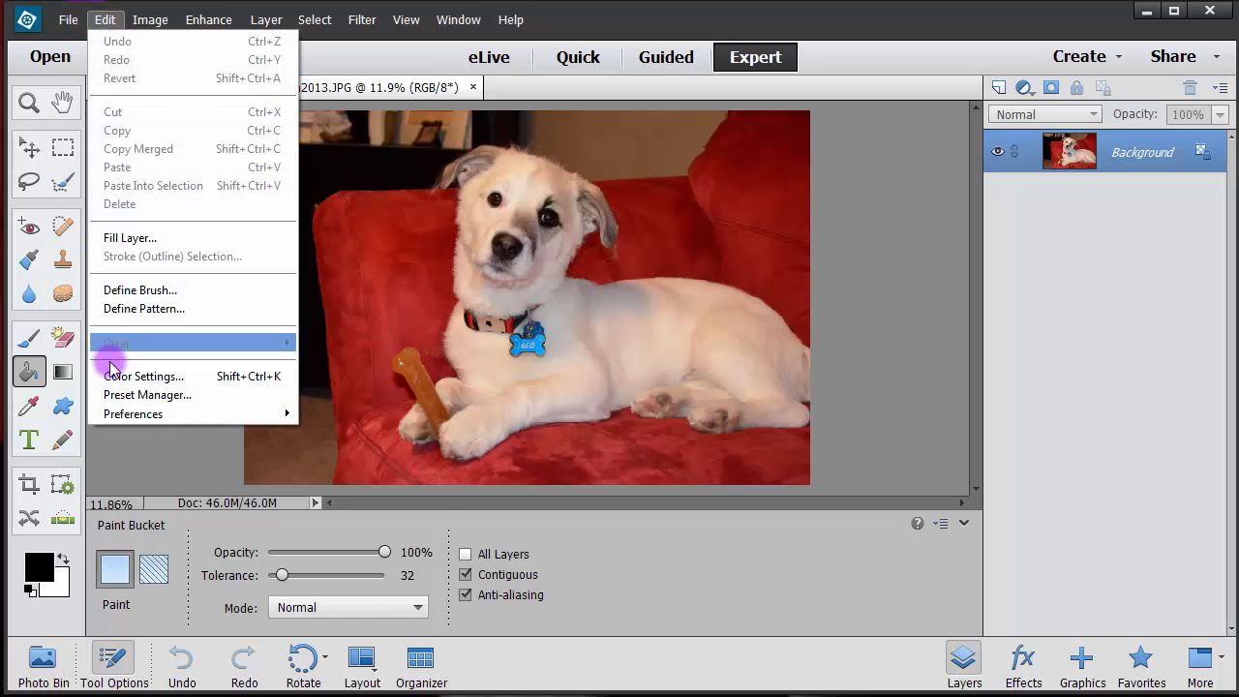
pyautogui.moveTo(116, 413)
pyautogui.click(324, 411)
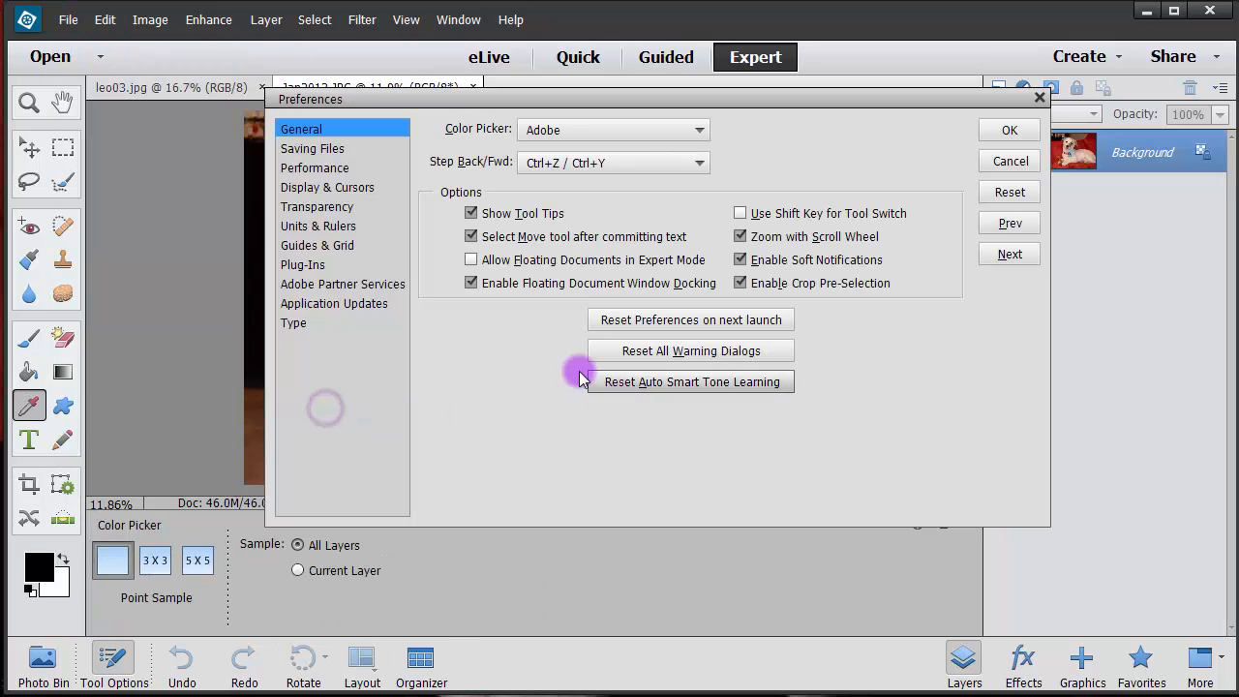
pyautogui.click(472, 259)
pyautogui.click(1012, 130)
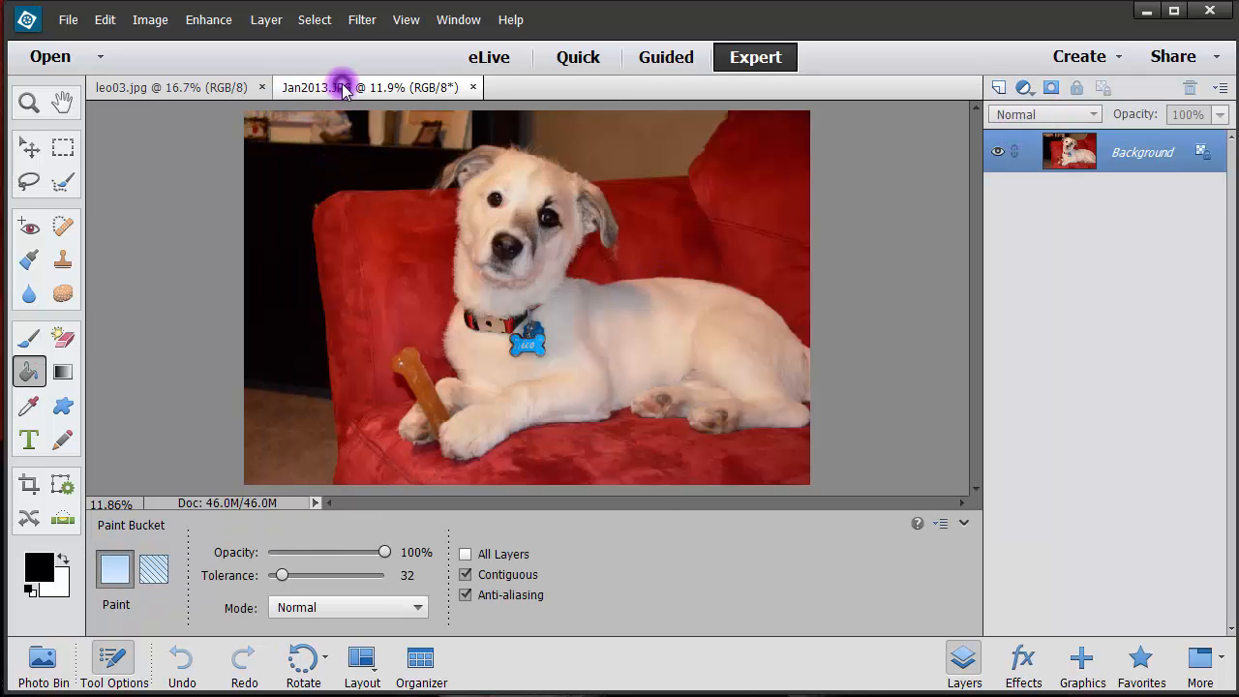
# Step: Undock Jan2013.JPG into a floating window over leo03.jpg and select the dog's head with the Rectangular Marquee tool
pyautogui.moveTo(343, 90); pyautogui.dragTo(396, 226)
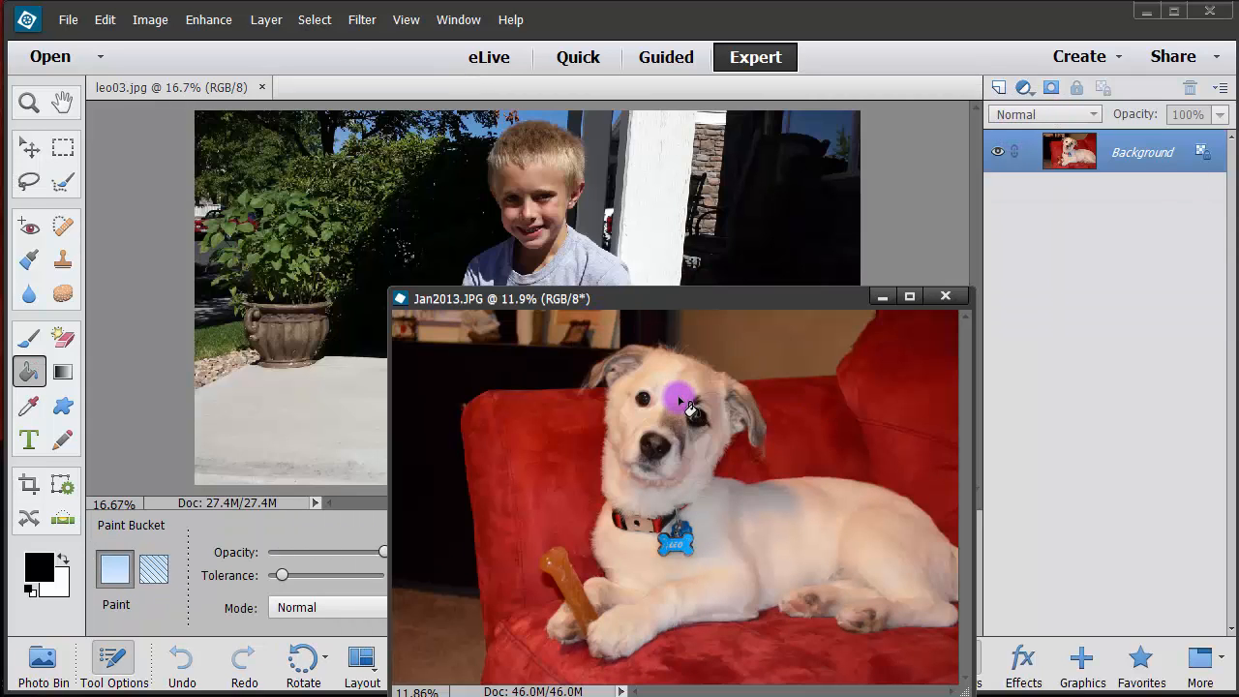
pyautogui.click(62, 147)
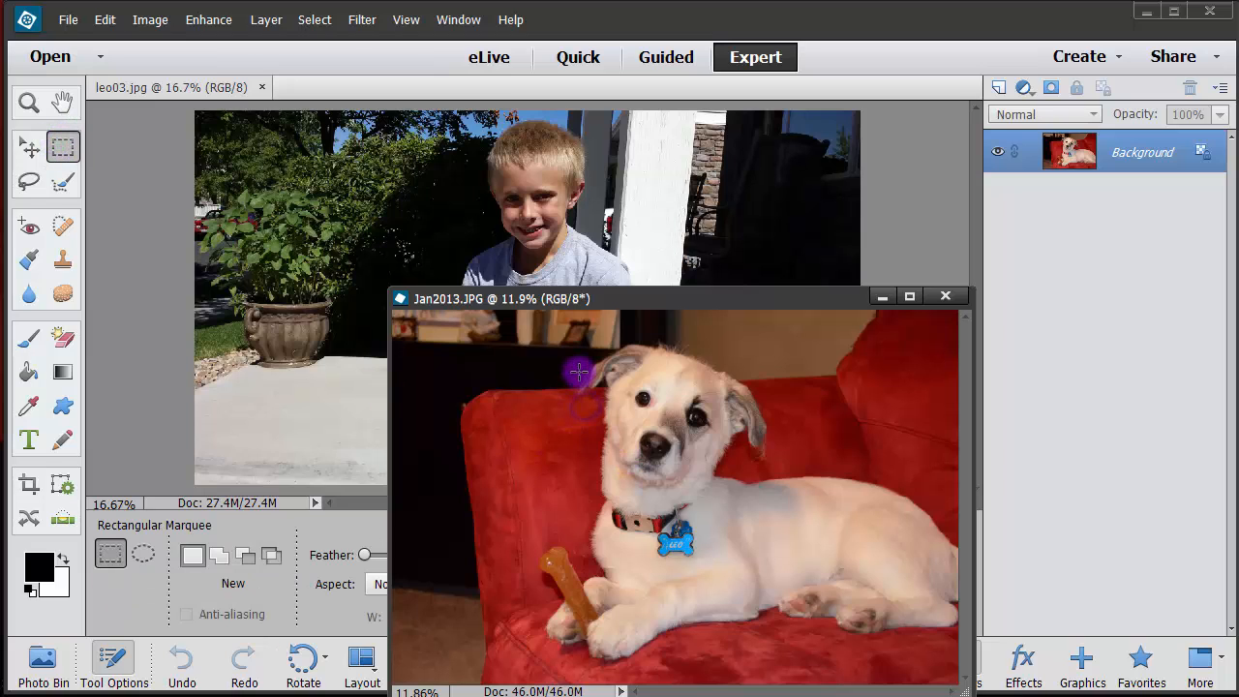
pyautogui.moveTo(579, 371); pyautogui.dragTo(744, 527)
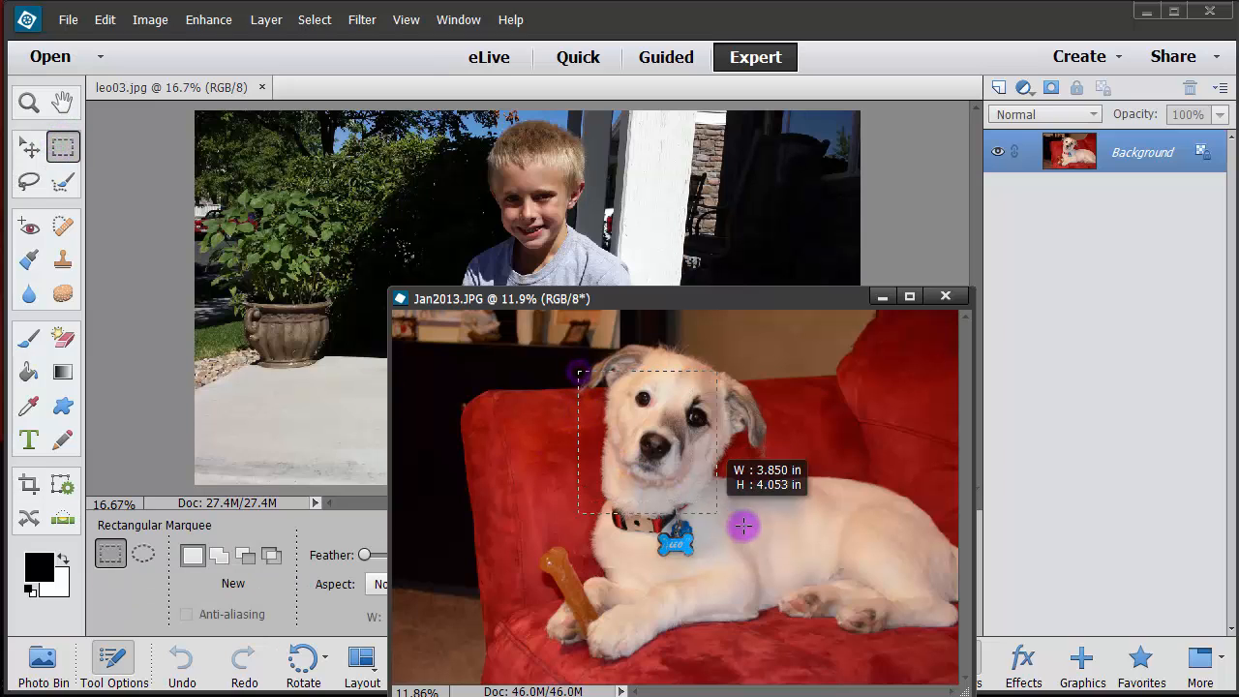
# Step: Copy the selected dog's head onto the leo03.jpg photo with the Move tool and shift the Jan2013.JPG window aside
pyautogui.click(30, 145)
pyautogui.moveTo(655, 445); pyautogui.dragTo(314, 271)
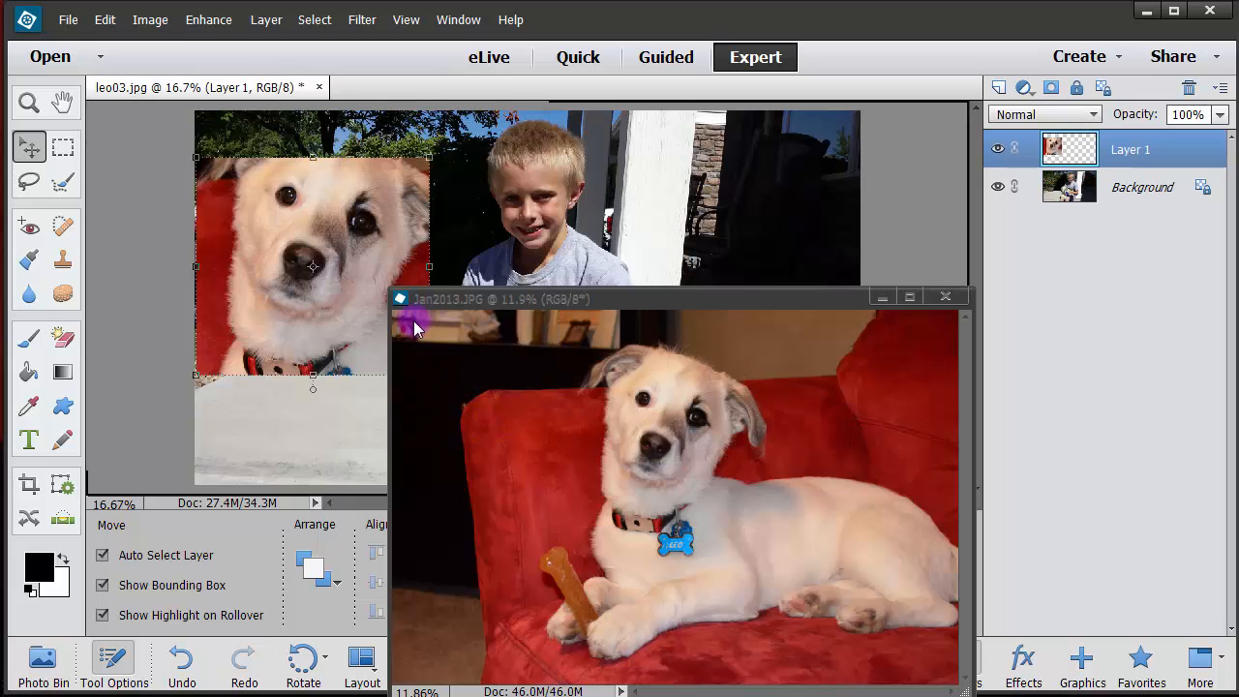
pyautogui.moveTo(303, 178); pyautogui.dragTo(561, 379)
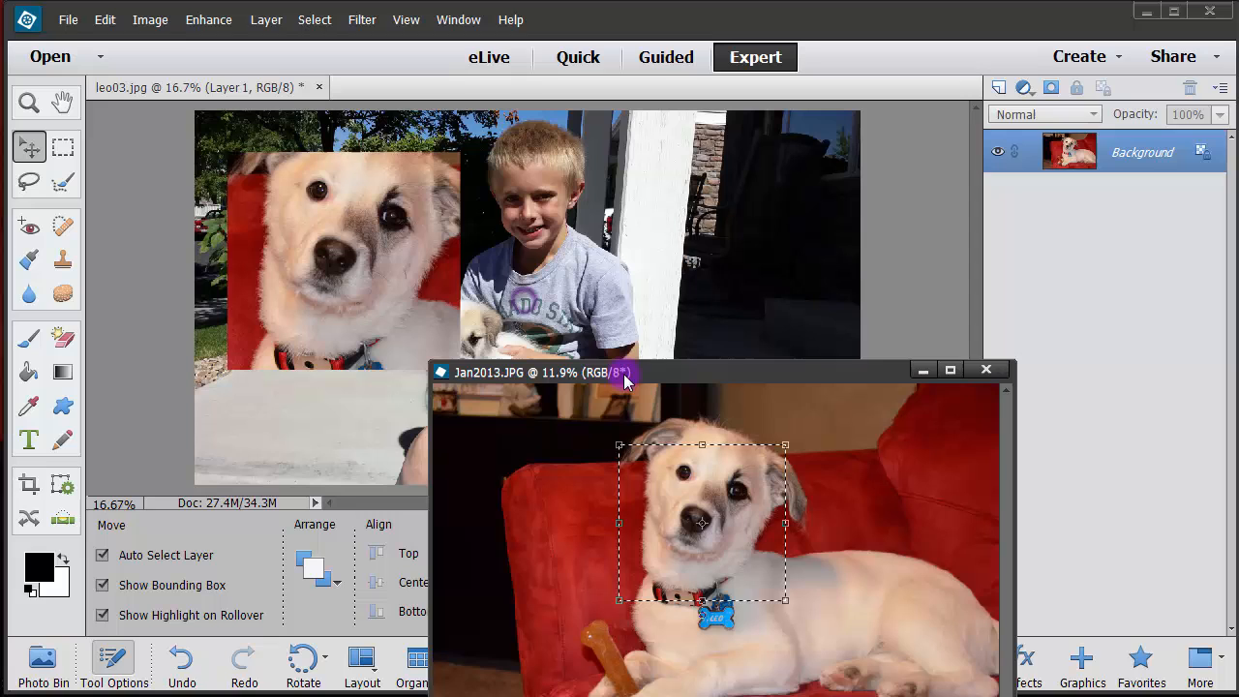
# Step: Close Jan2013.JPG, reposition the dog's head layer over the upper right of the leo03.jpg photo and deselect the layer
pyautogui.click(987, 370)
pyautogui.moveTo(375, 288); pyautogui.dragTo(758, 263)
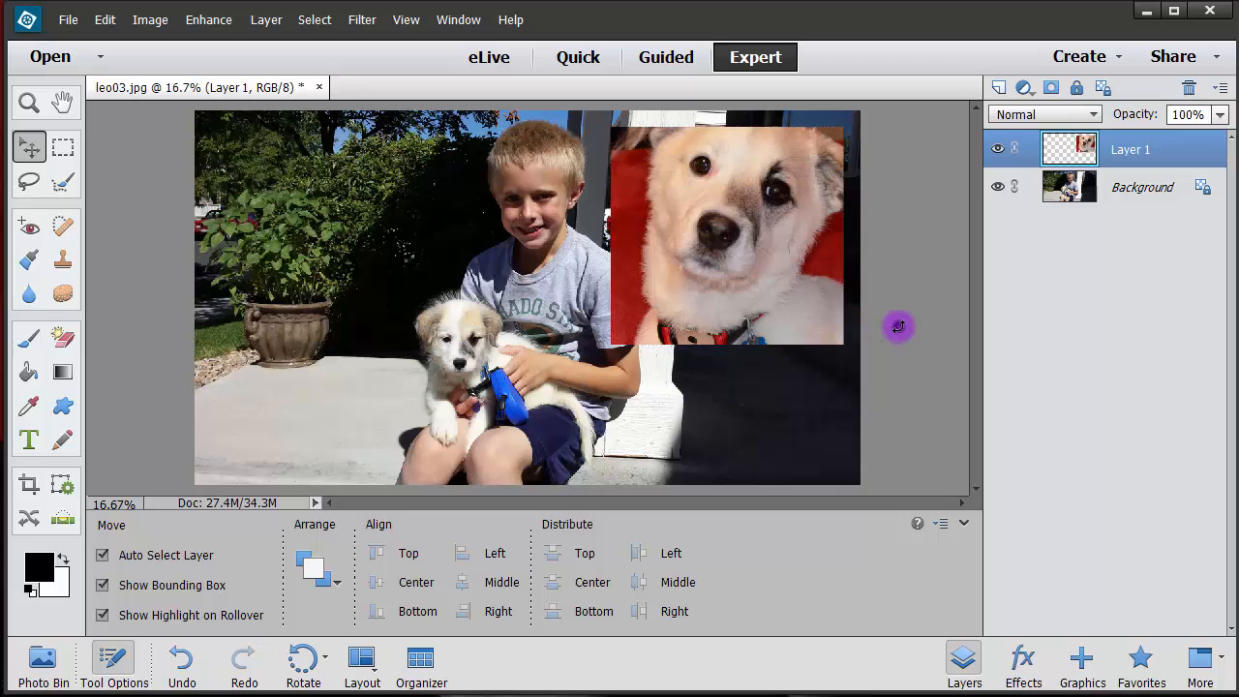
pyautogui.click(898, 327)
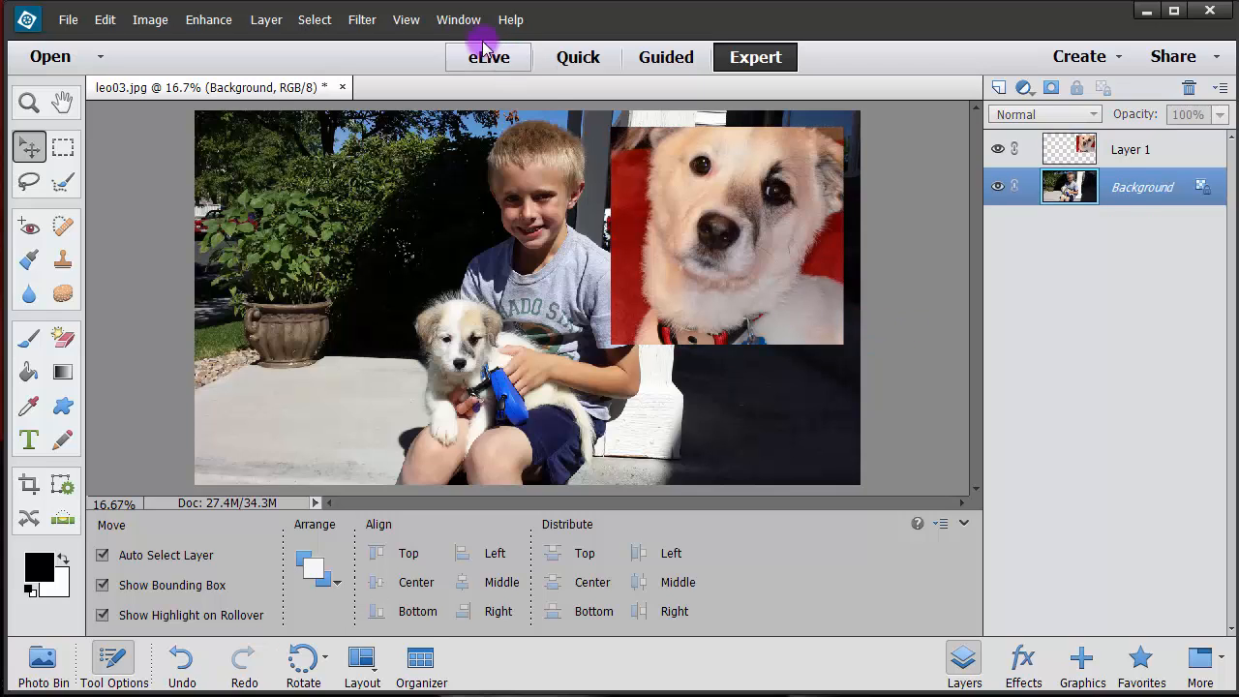
# Step: Try to open leo03.jpg again from the 04open-close-rename folder
pyautogui.click(70, 19)
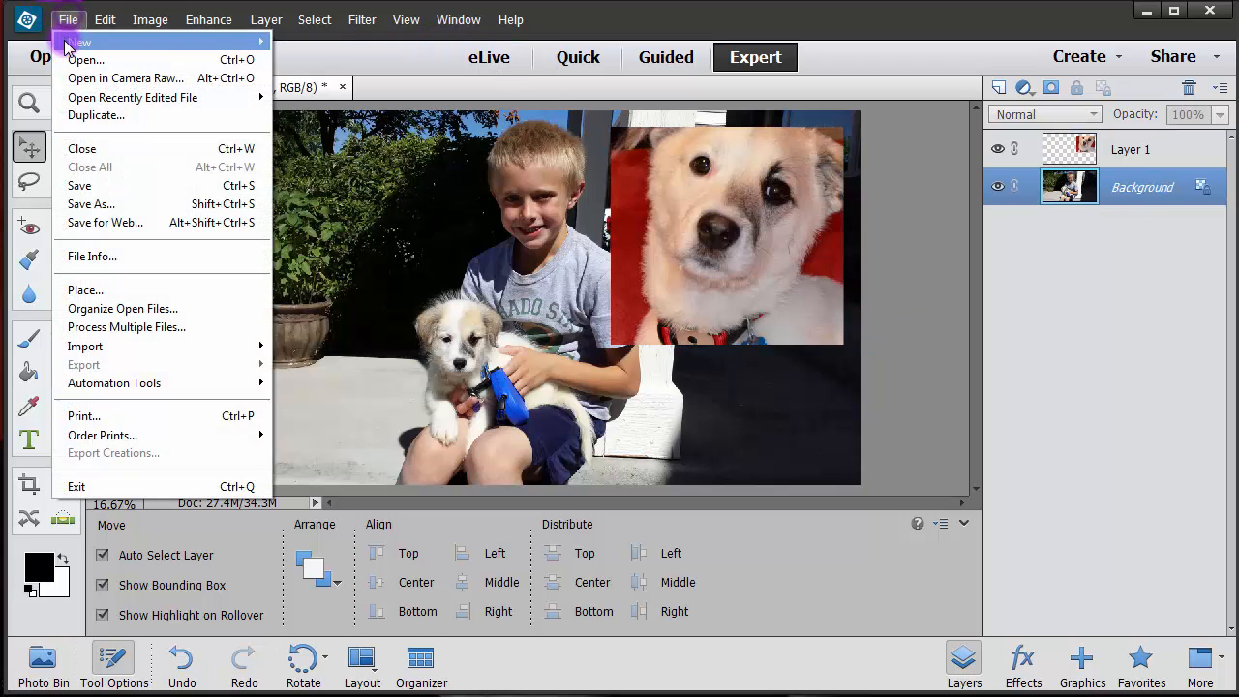
pyautogui.click(64, 54)
pyautogui.click(332, 136)
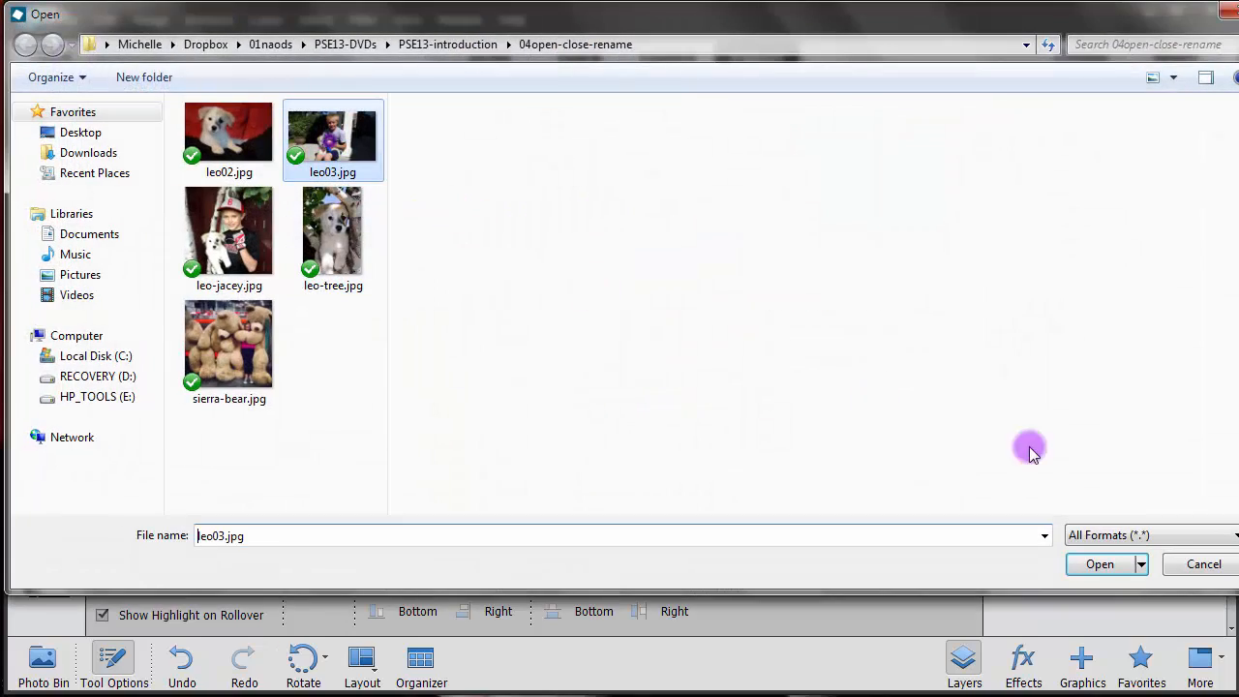
pyautogui.click(1096, 564)
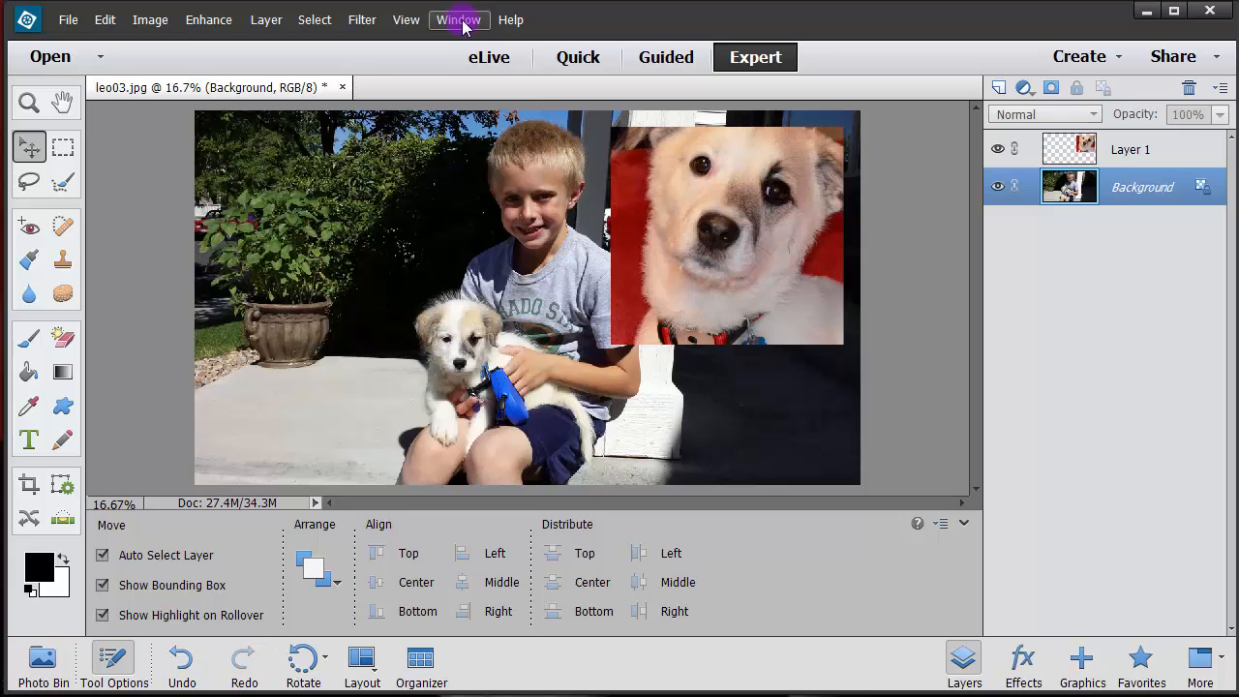
pyautogui.click(462, 22)
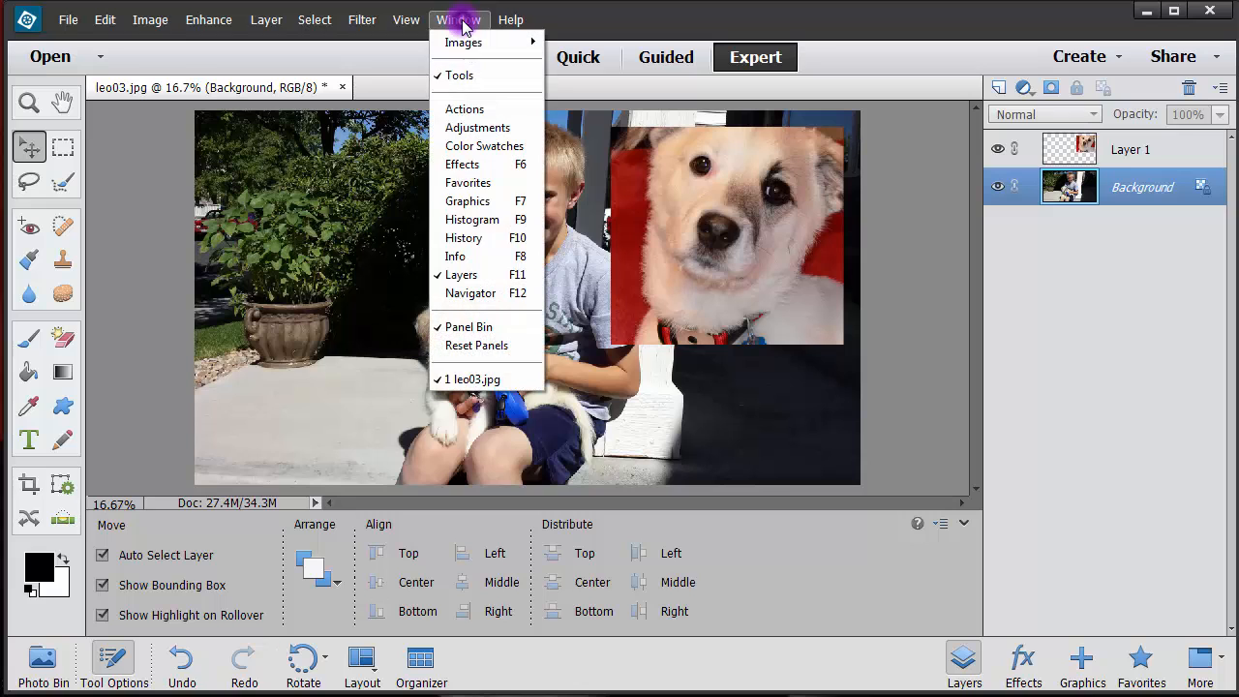
pyautogui.click(784, 392)
# Step: Undock leo03.jpg into its own floating window and open leo-jacey.jpg from the 04open-close-rename folder
pyautogui.moveTo(293, 87); pyautogui.dragTo(701, 417)
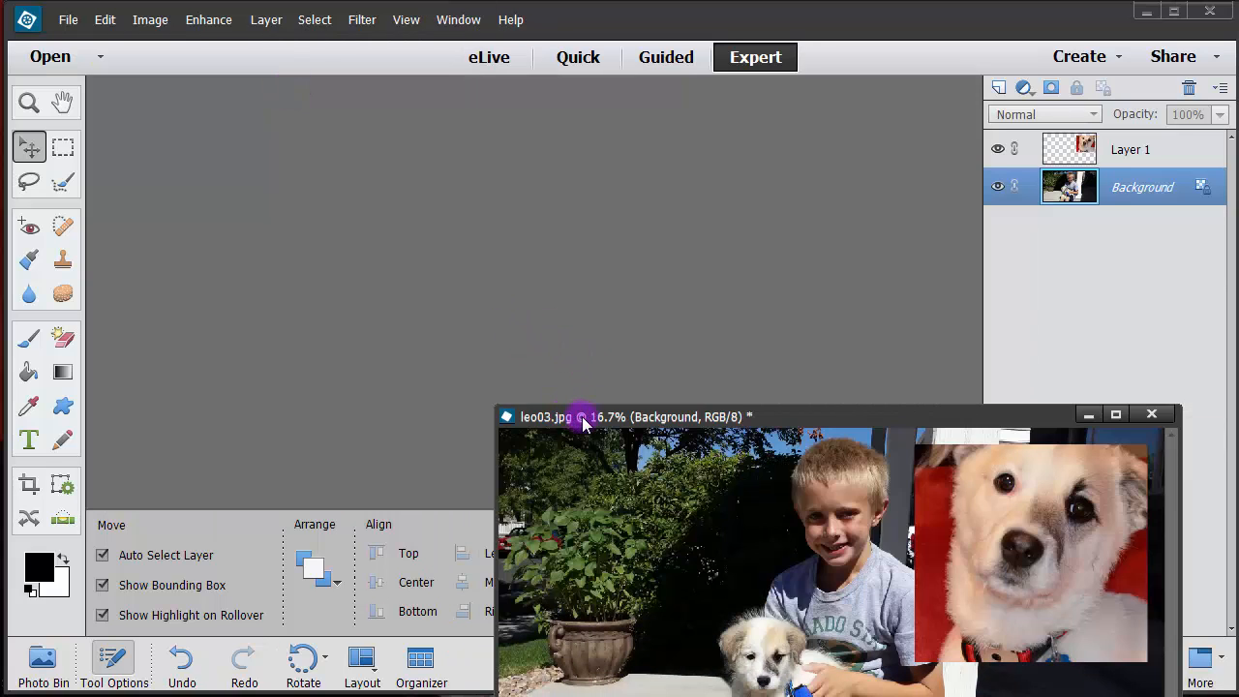
pyautogui.moveTo(583, 423); pyautogui.dragTo(226, 129)
pyautogui.click(69, 21)
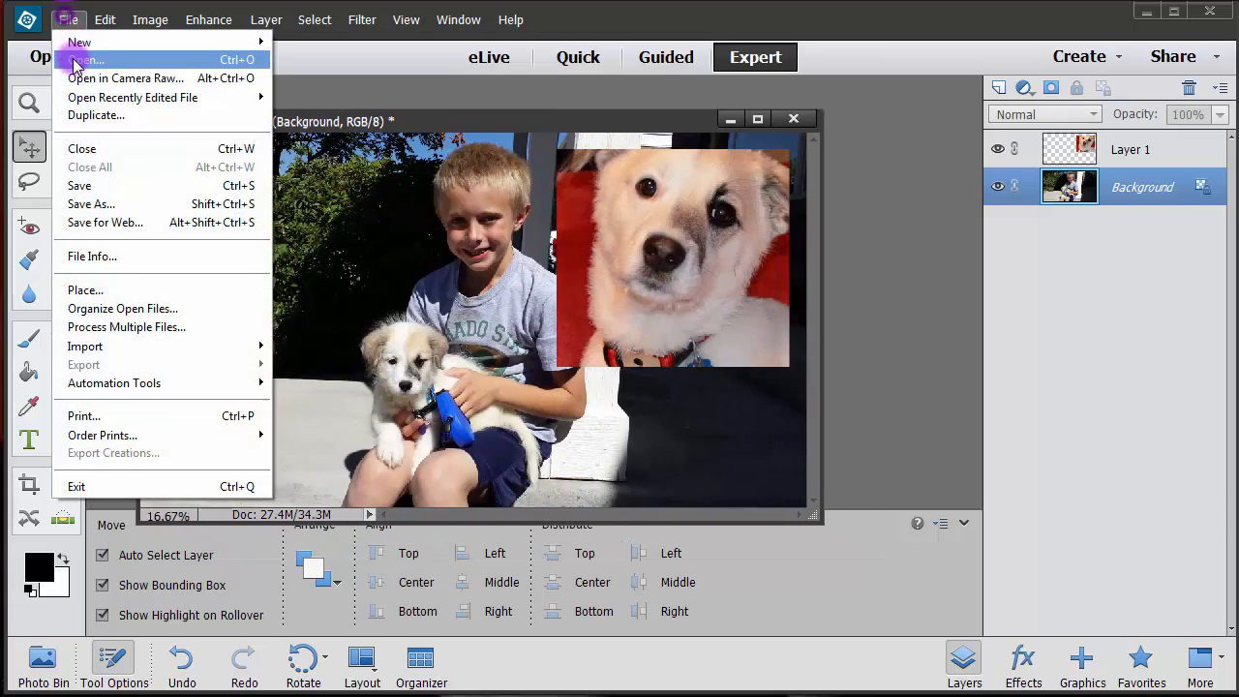
pyautogui.click(73, 60)
pyautogui.click(228, 232)
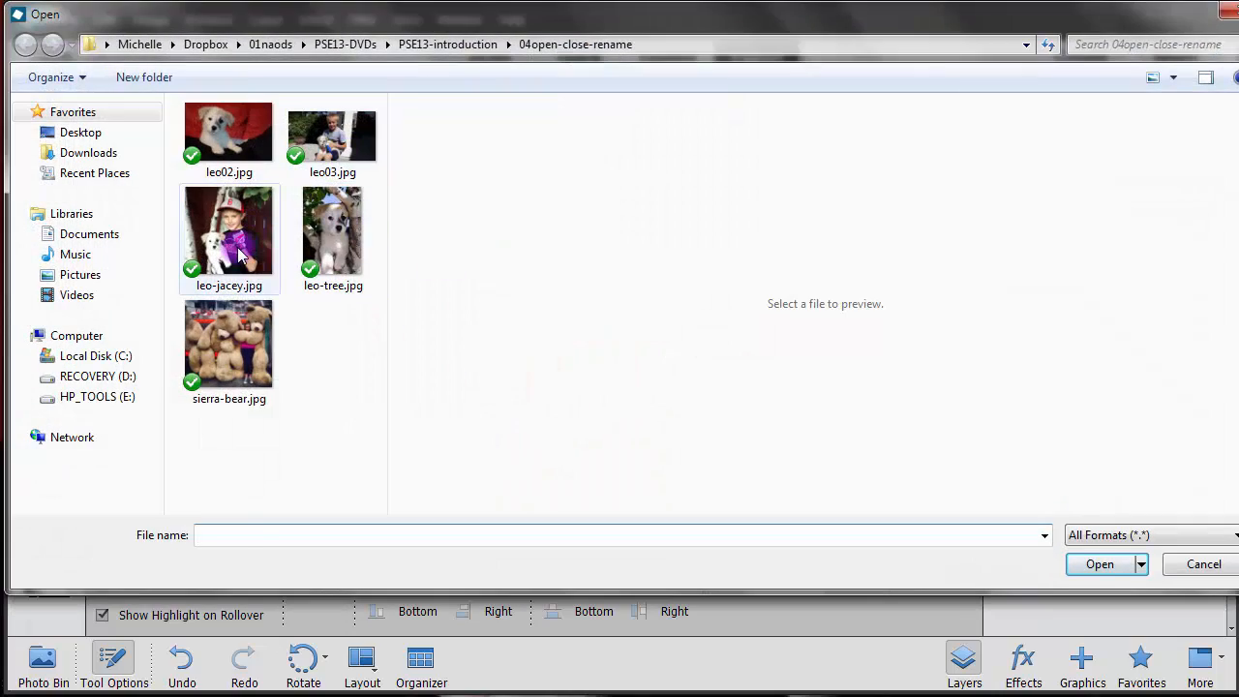
pyautogui.click(1086, 565)
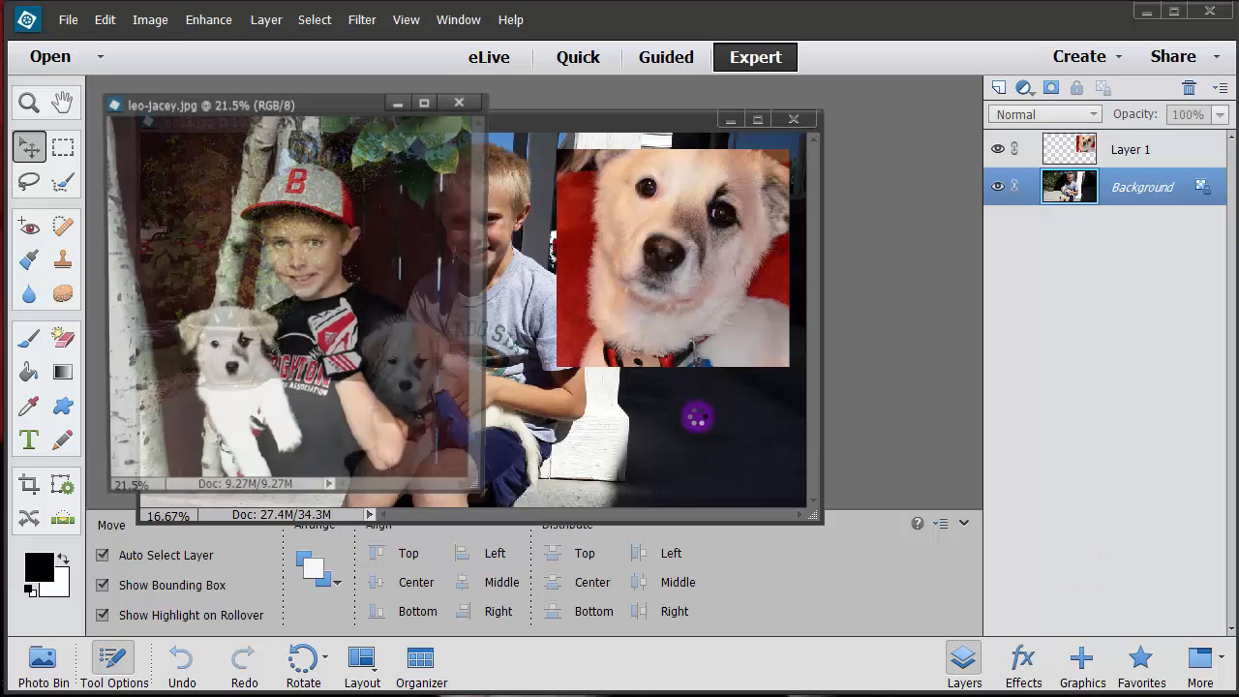
# Step: Tile the leo-jacey.jpg and leo03.jpg windows side by side, and rearrange them as a cascade
pyautogui.click(453, 20)
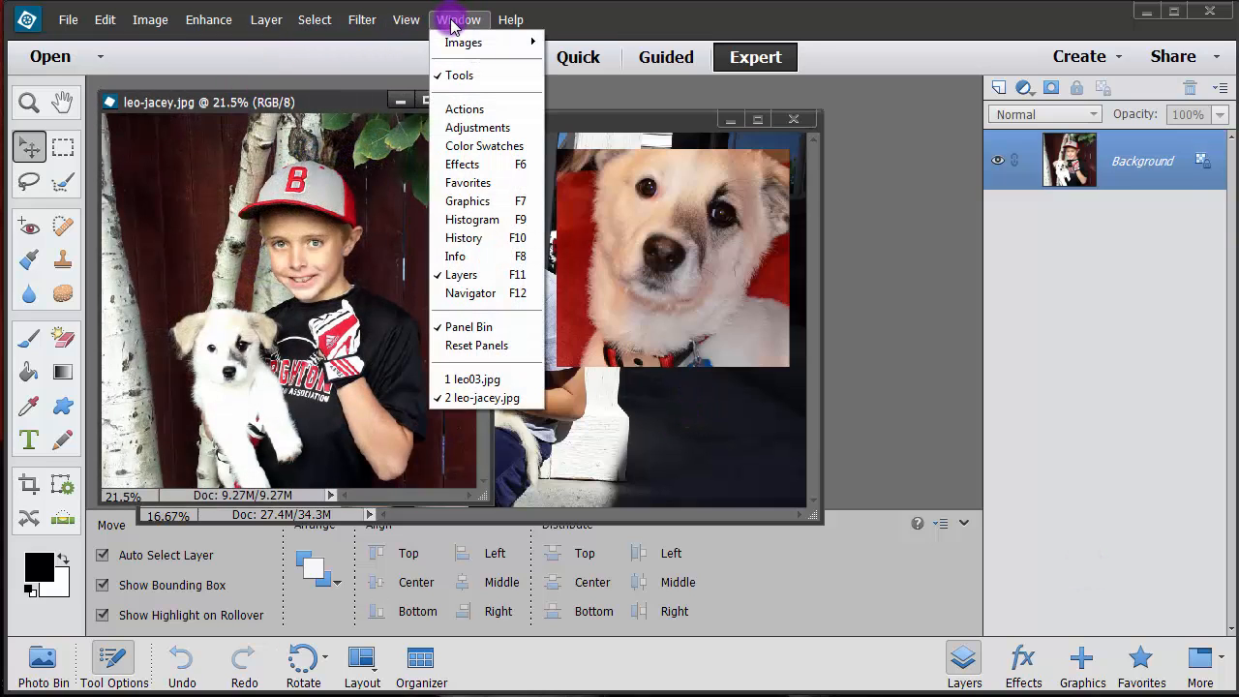
pyautogui.moveTo(451, 47)
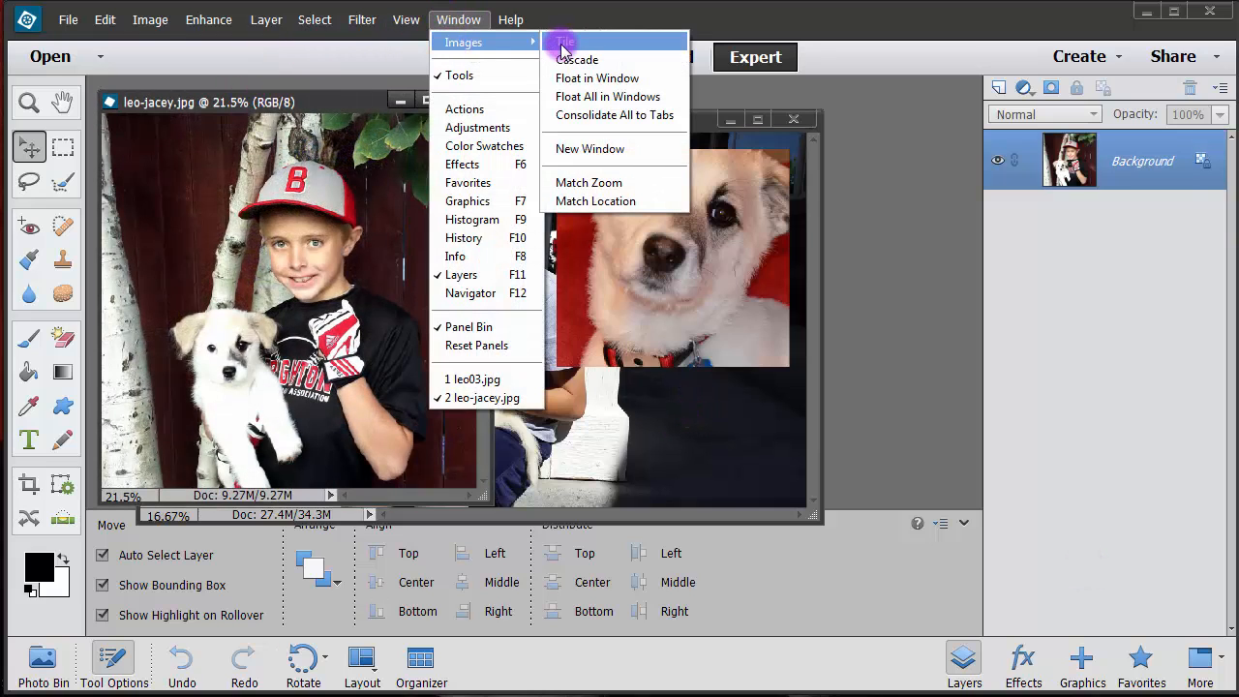
pyautogui.click(563, 41)
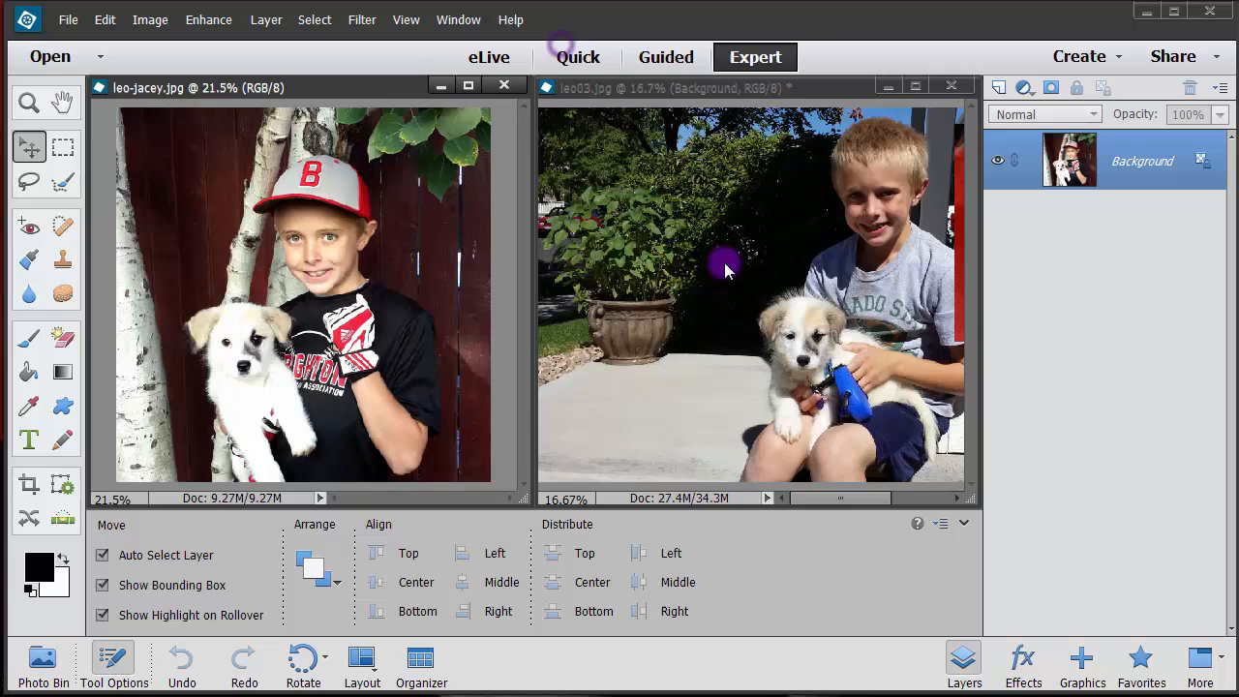
pyautogui.click(448, 21)
pyautogui.moveTo(447, 42)
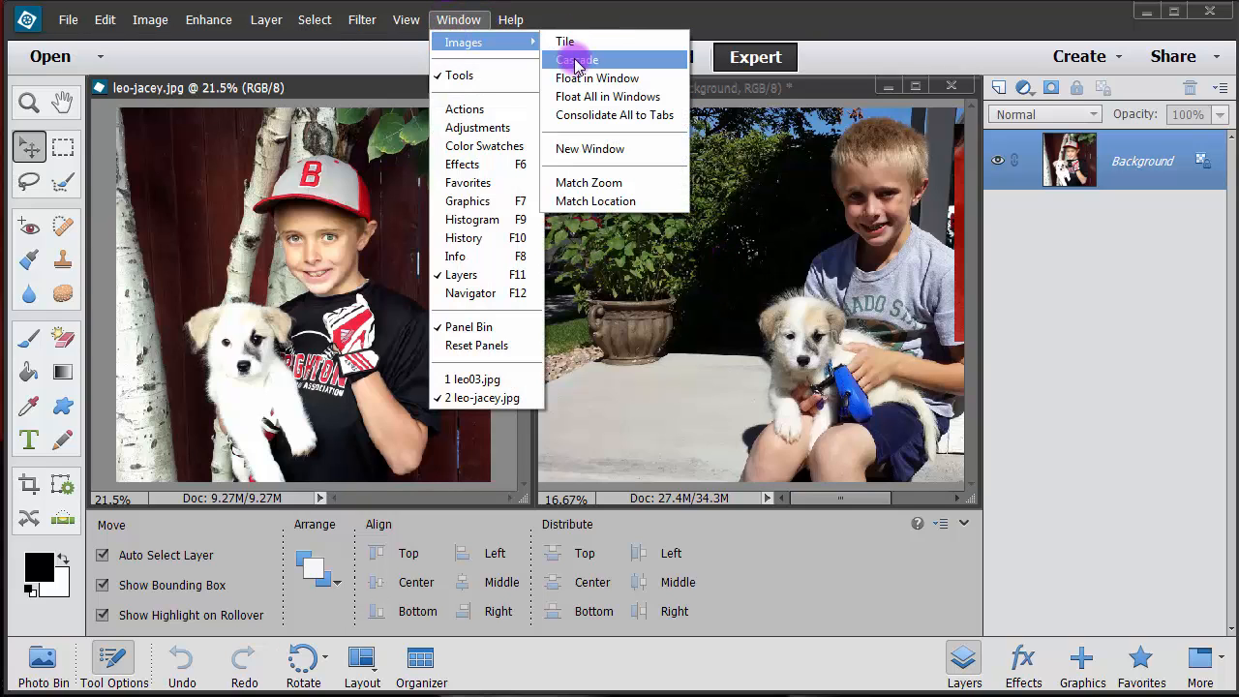
pyautogui.click(577, 60)
# Step: Consolidate all open photos to tabs and switch between leo-jacey.jpg and leo03.jpg, ending on leo03.jpg
pyautogui.click(457, 21)
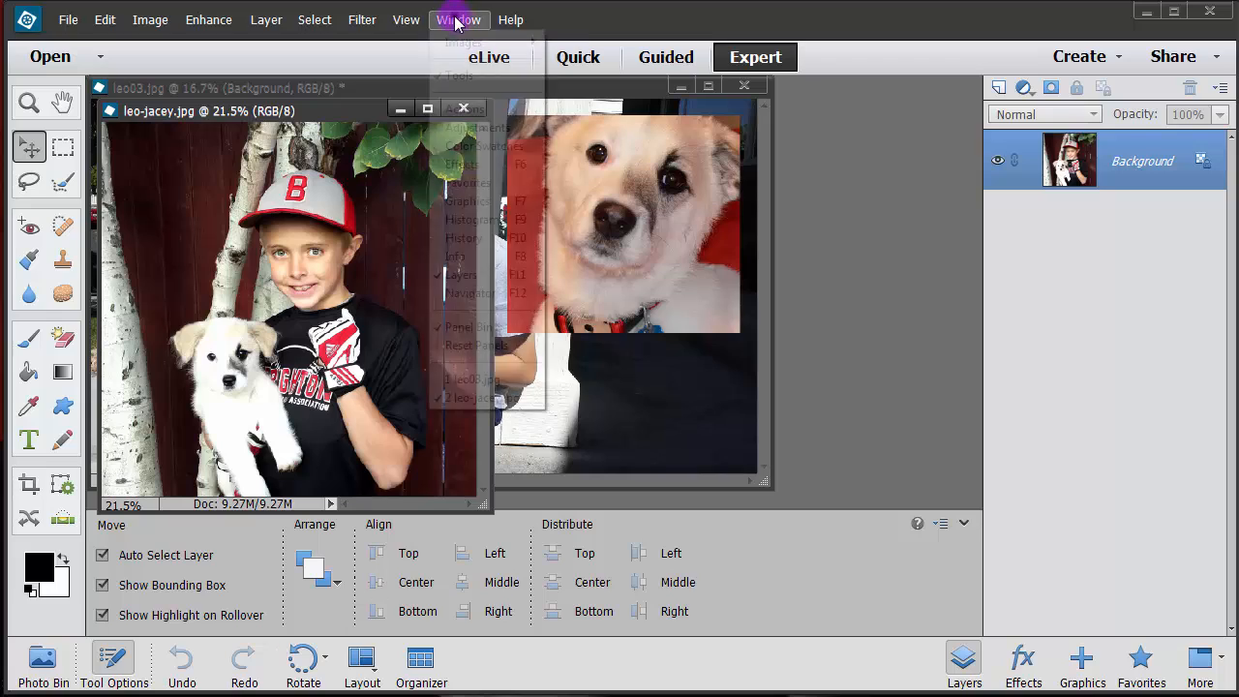
pyautogui.moveTo(465, 43)
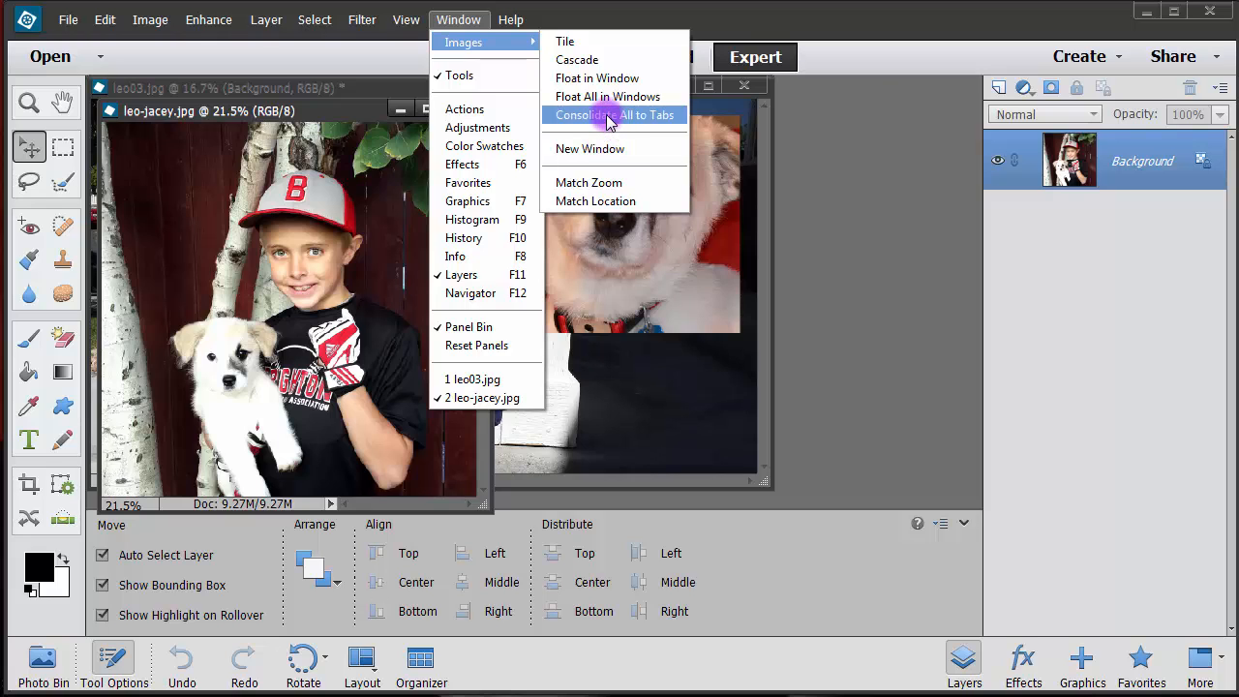
pyautogui.click(608, 116)
pyautogui.click(484, 88)
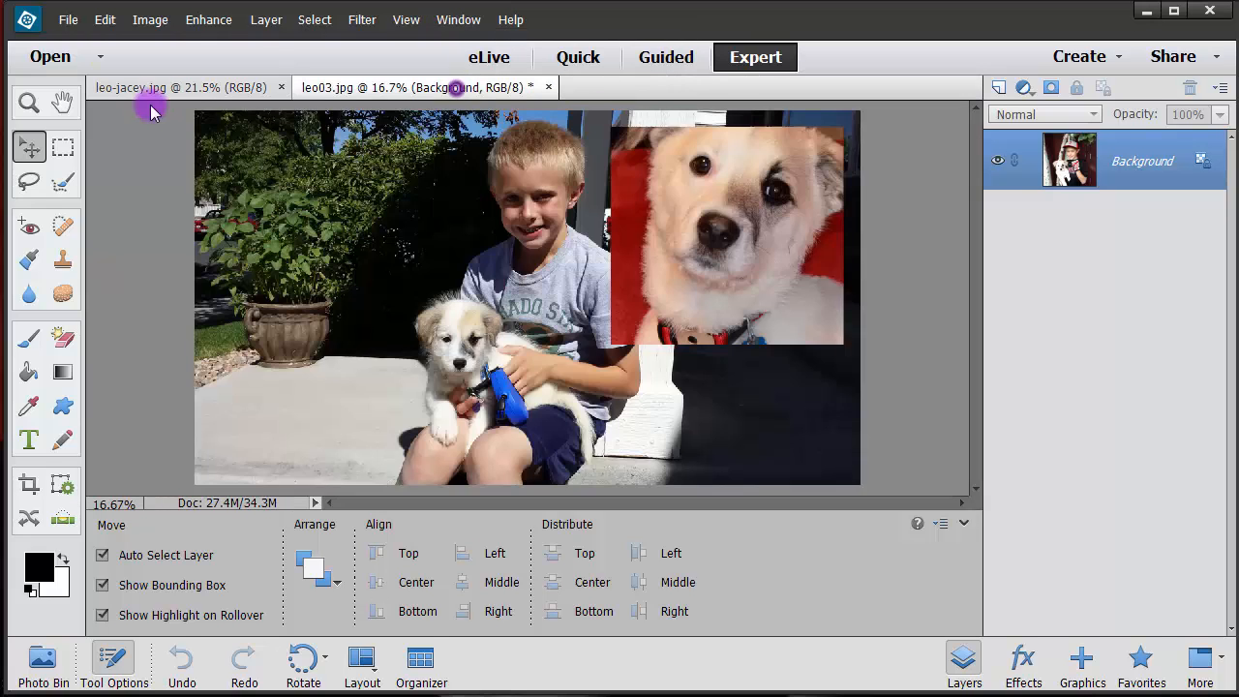
pyautogui.click(189, 91)
pyautogui.click(354, 88)
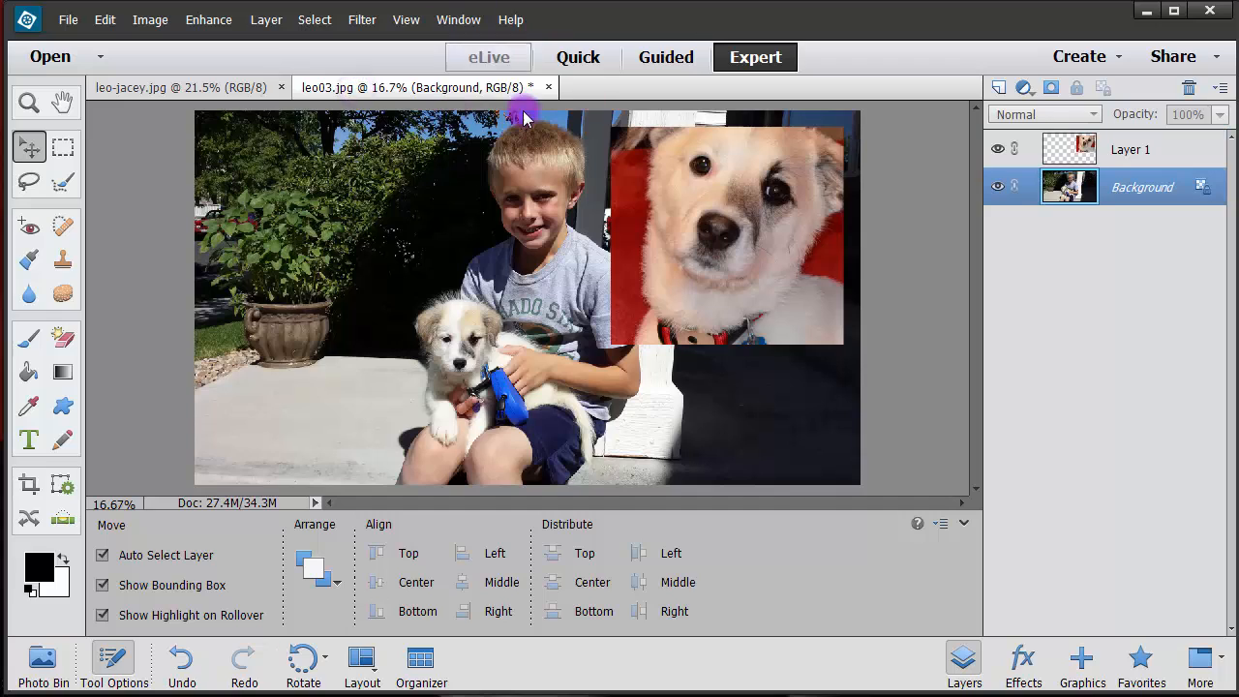
# Step: Bring up the arrangement options for the open image windows
pyautogui.click(458, 22)
pyautogui.moveTo(463, 42)
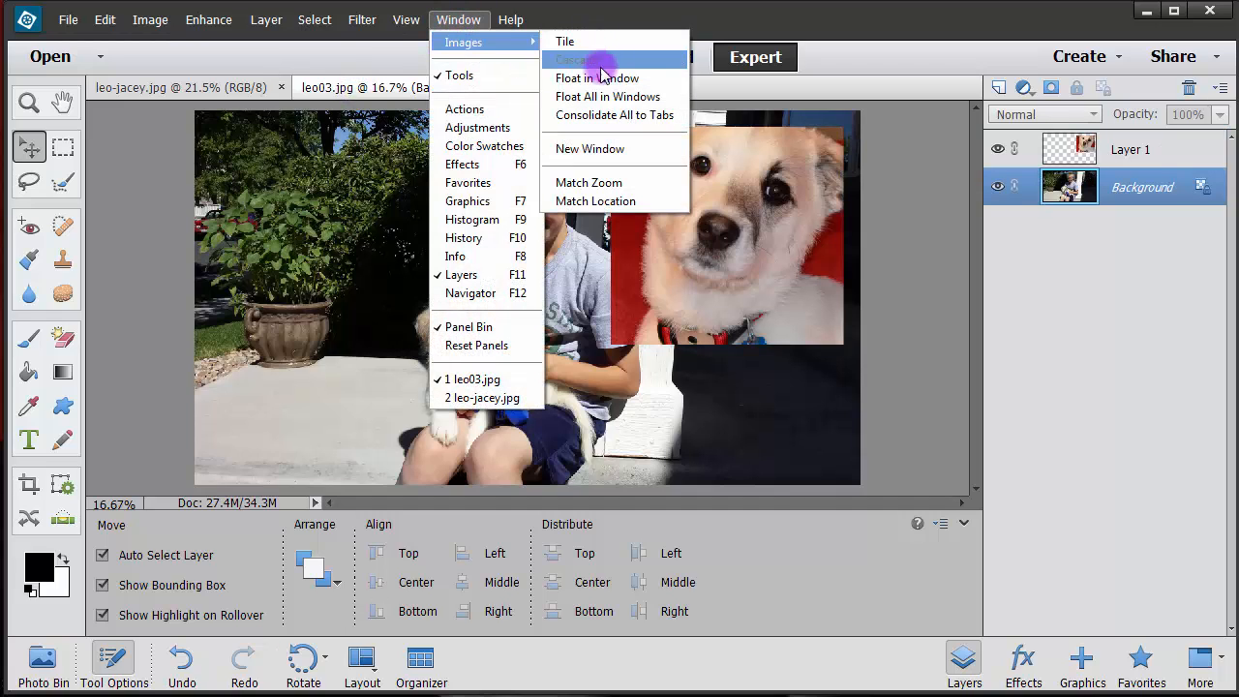